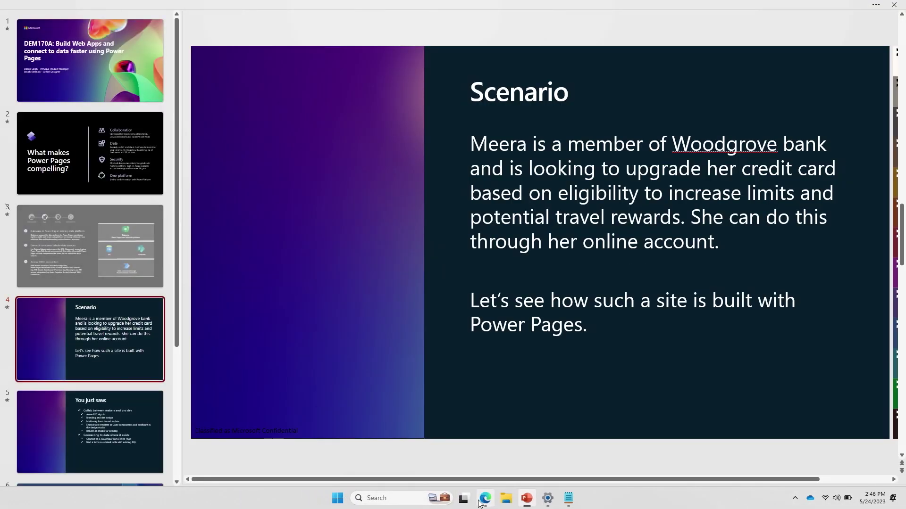
# Browse the Woodgrove personalized credit card offers and start a Rewards PLUS card application
pyautogui.click(485, 499)
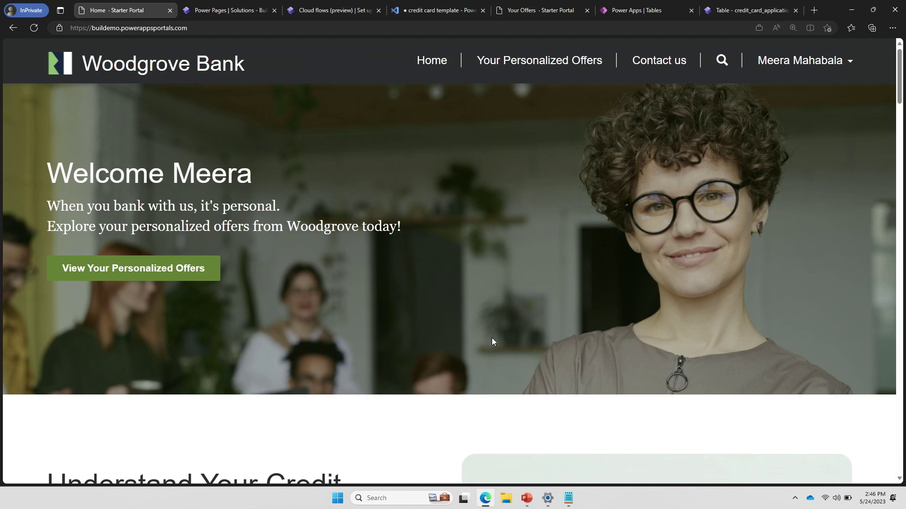
pyautogui.click(187, 270)
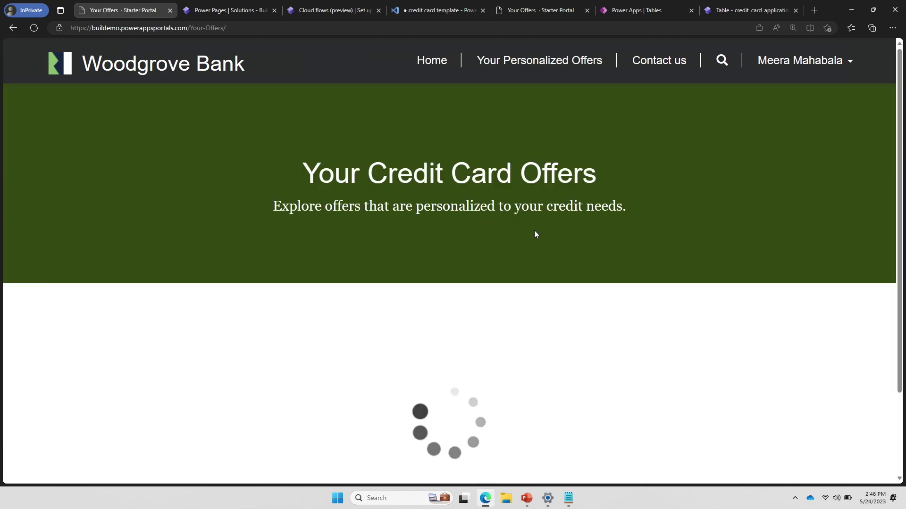
pyautogui.scroll(-1, 536, 235)
pyautogui.scroll(-3, 535, 235)
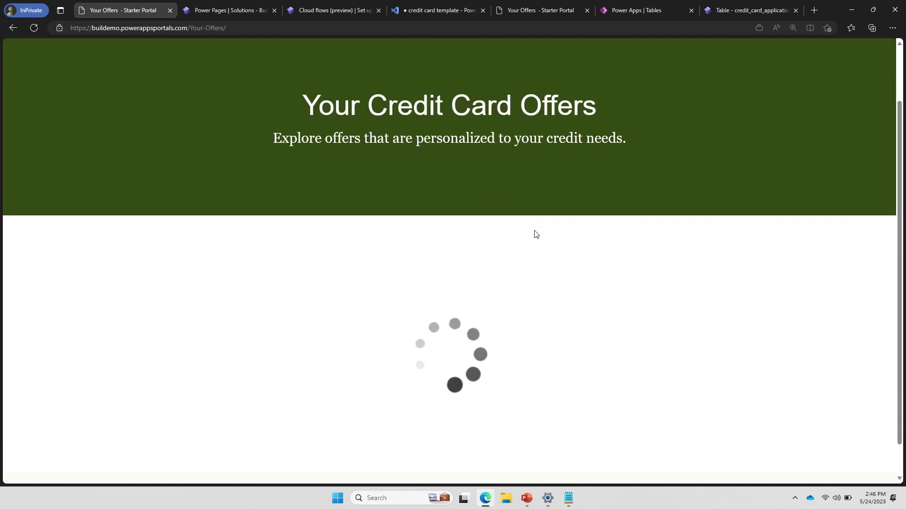
pyautogui.scroll(-5, 536, 235)
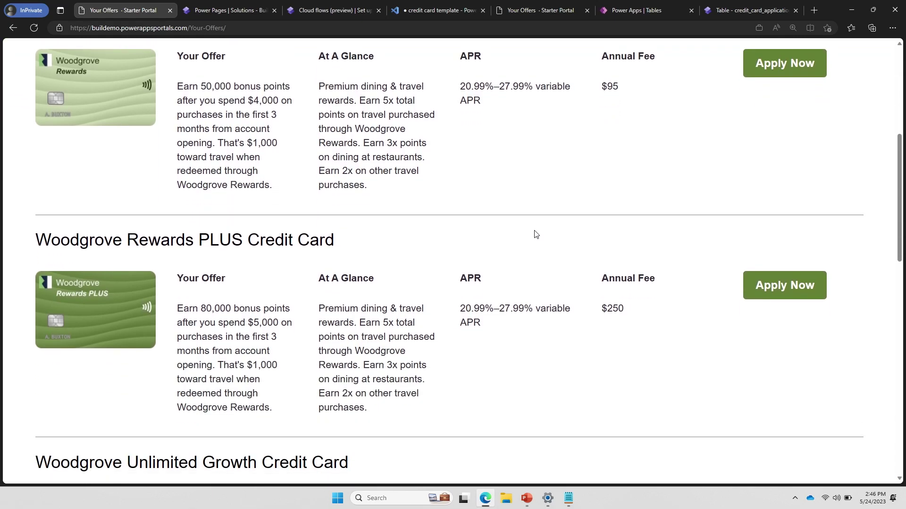
pyautogui.scroll(-2, 535, 234)
pyautogui.scroll(7, 544, 273)
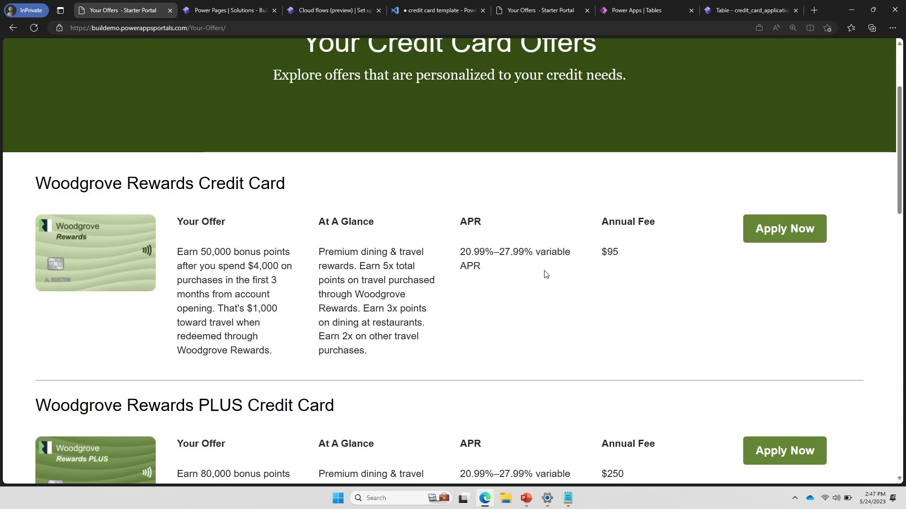
pyautogui.scroll(-2, 546, 274)
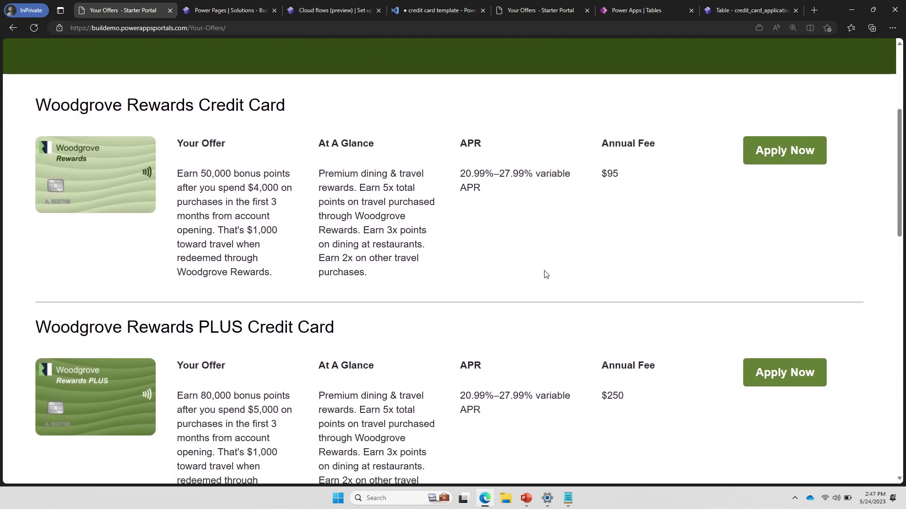
pyautogui.click(764, 374)
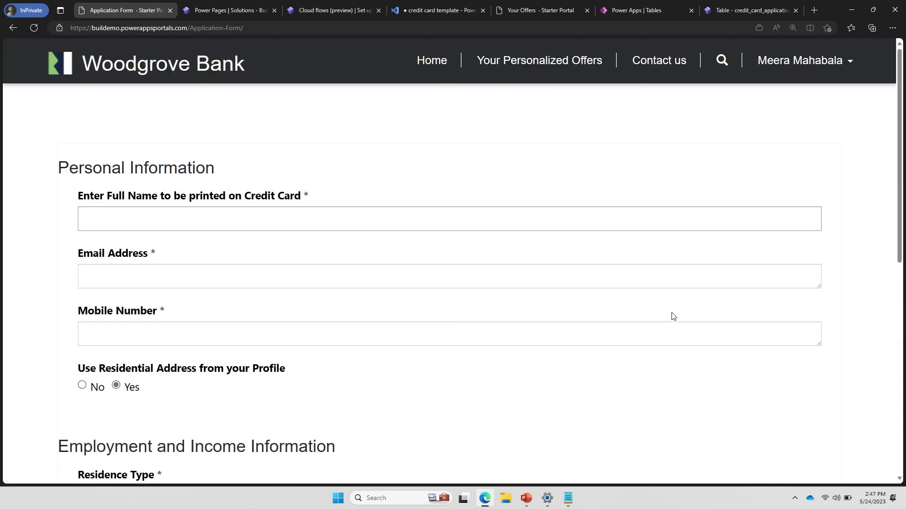
# Enter the applicant's full name and e-mail address on the application form
pyautogui.scroll(-1, 434, 222)
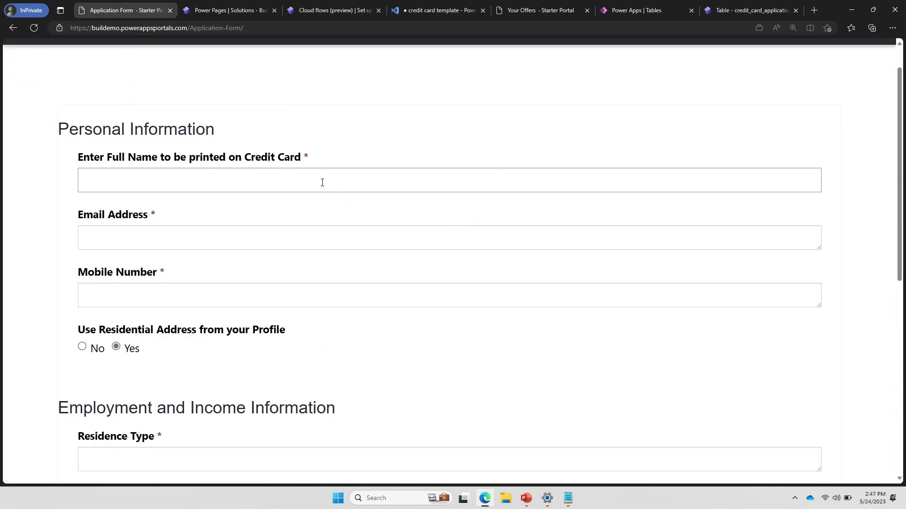
pyautogui.scroll(1, 321, 182)
pyautogui.scroll(-1, 320, 186)
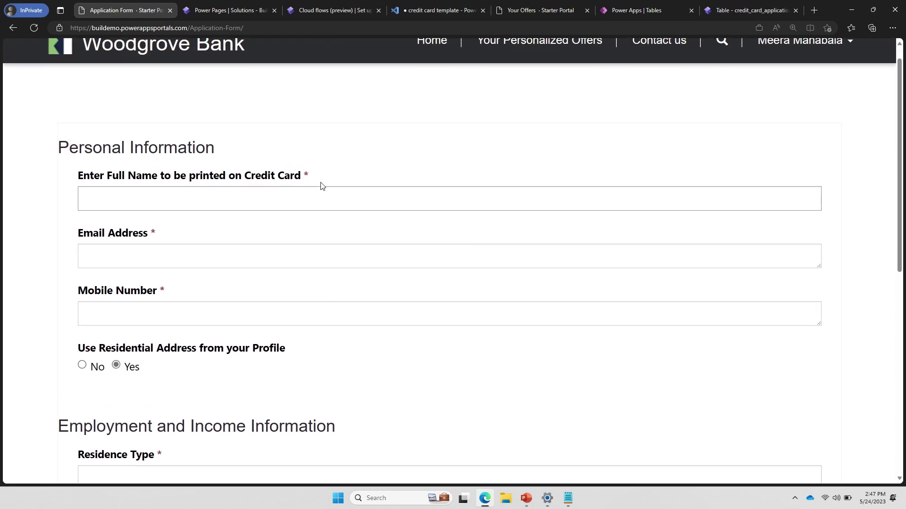
pyautogui.click(282, 170)
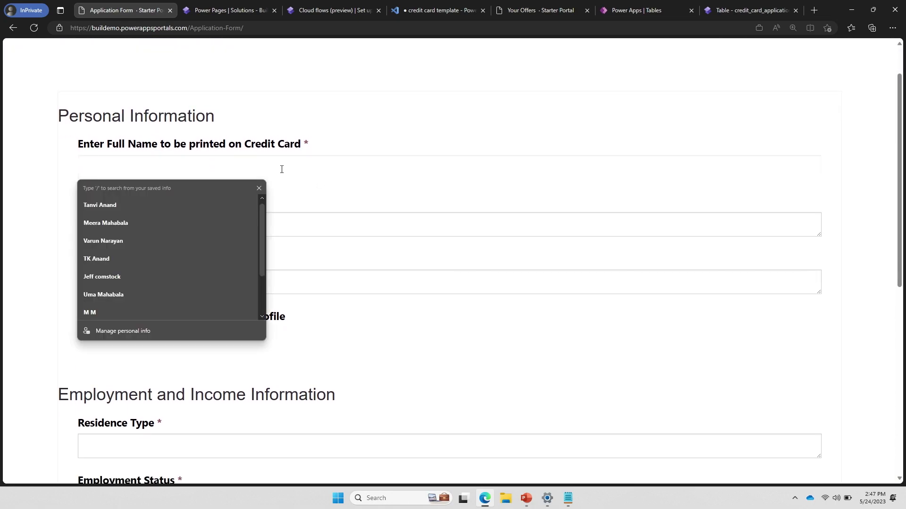
pyautogui.click(200, 222)
pyautogui.click(212, 219)
pyautogui.hotkey('shift', 'Tab')
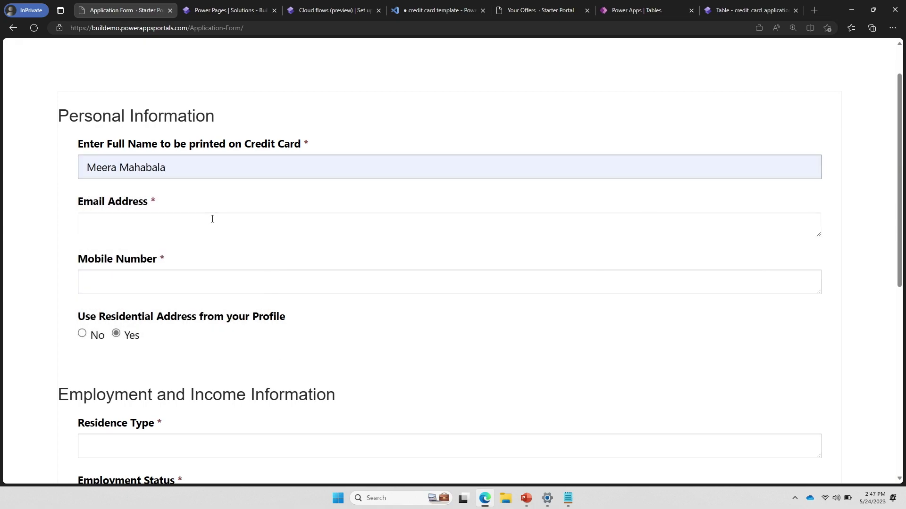
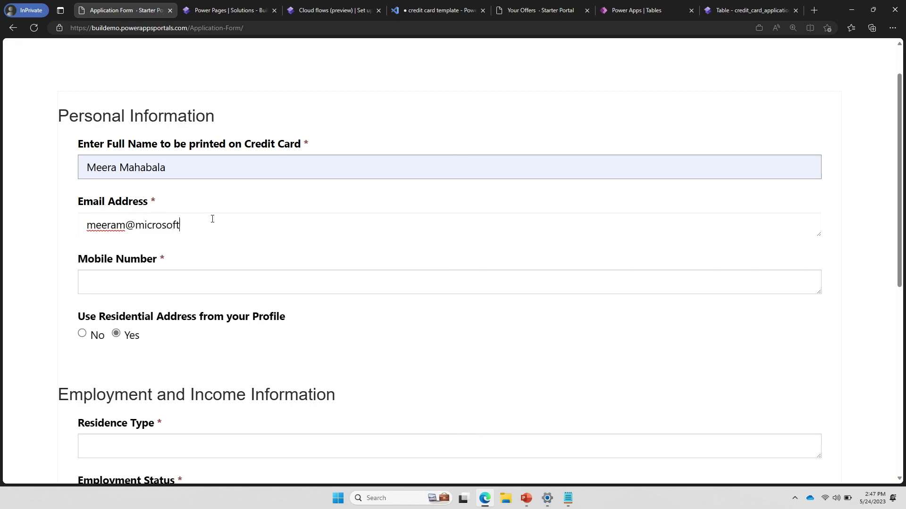
# Enter the applicant's mobile number, correcting a mistyped digit
pyautogui.press('Tab')
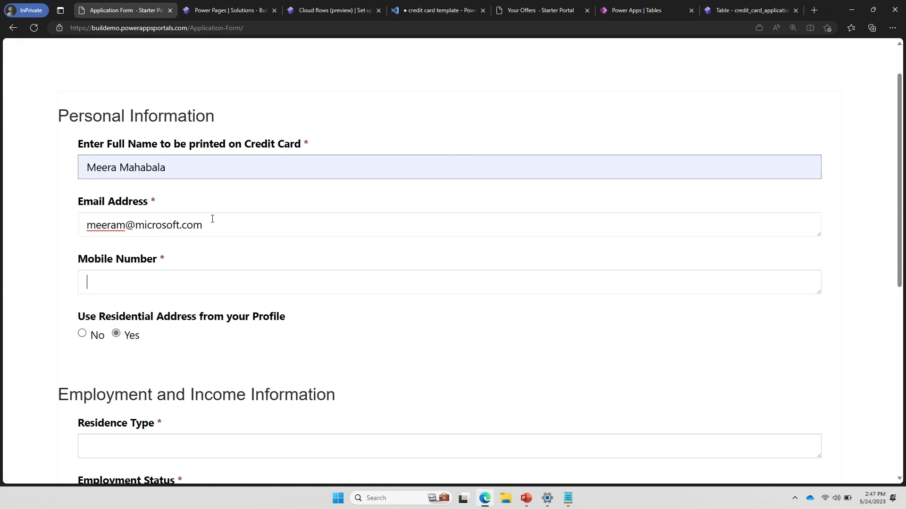
pyautogui.click(212, 219)
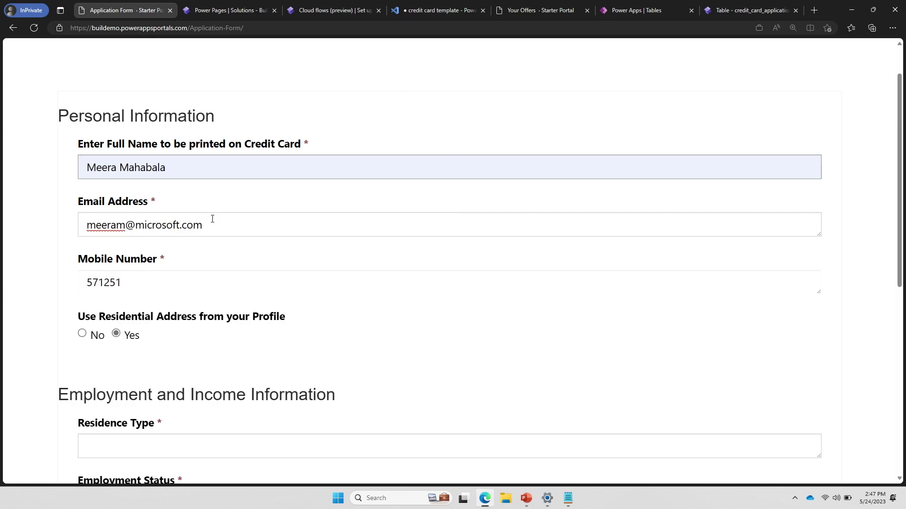
# Set residence type to House, employment status to Employed, and gross annual income to 1,000,000
pyautogui.scroll(-5, 213, 219)
pyautogui.click(165, 231)
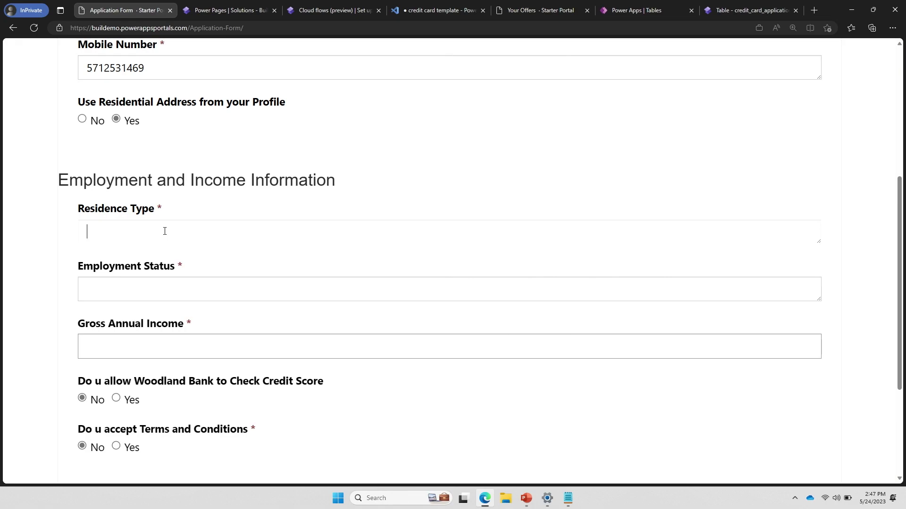
pyautogui.write('House')
pyautogui.press('Tab')
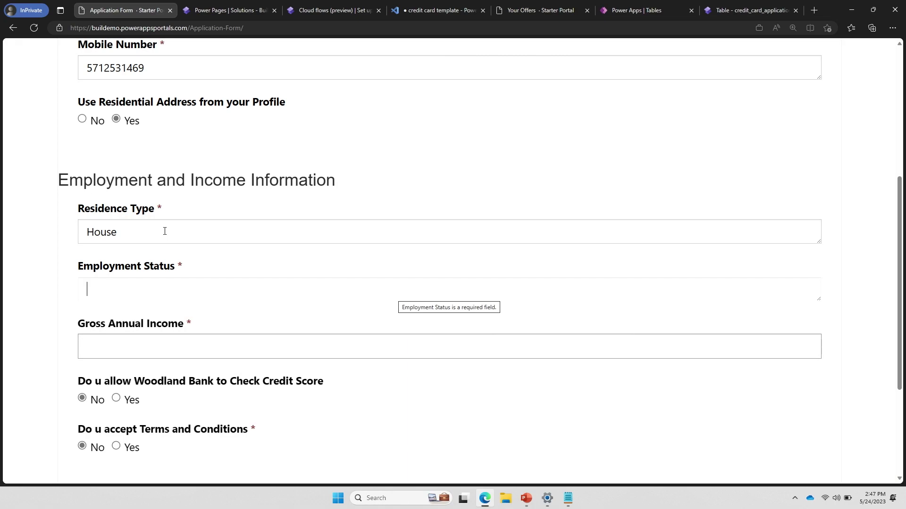
pyautogui.write('Empl')
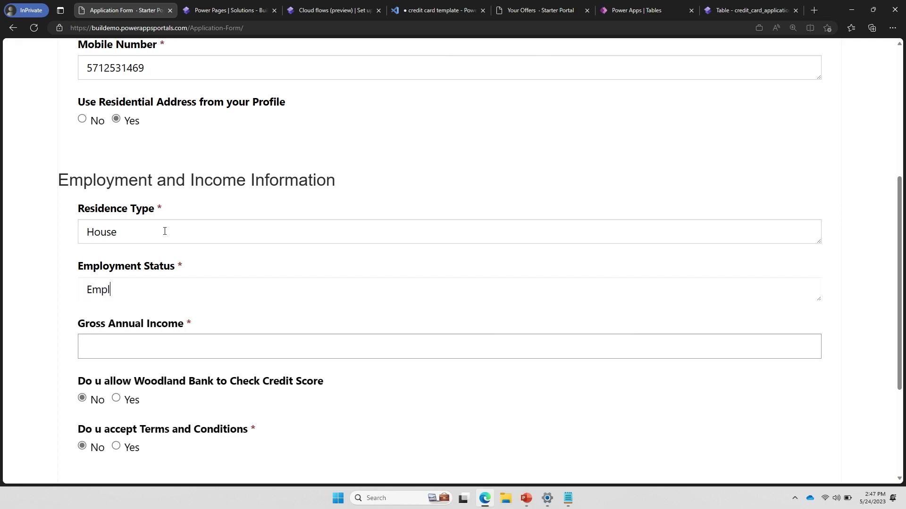
pyautogui.write('oyed')
pyautogui.click(125, 347)
pyautogui.write('1,00')
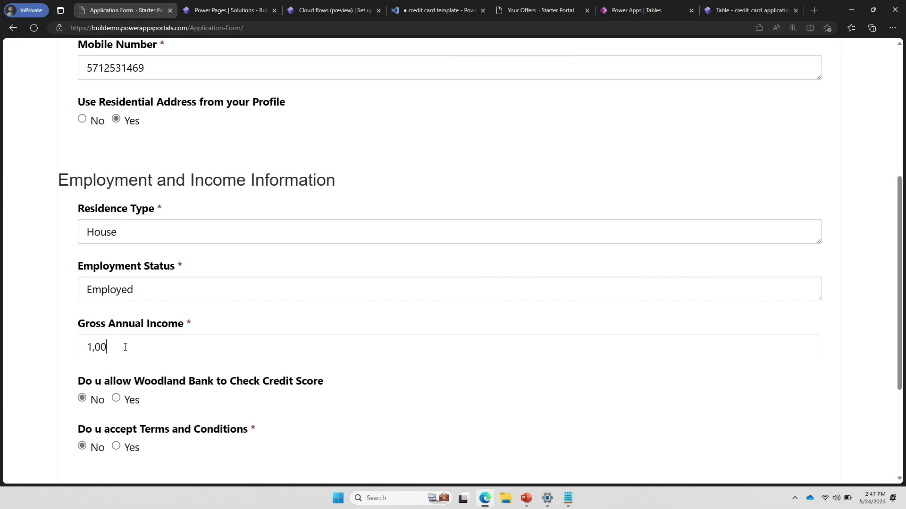
pyautogui.write('0,000')
# Allow the credit score check, accept the terms and conditions, and submit the application
pyautogui.scroll(-3, 126, 347)
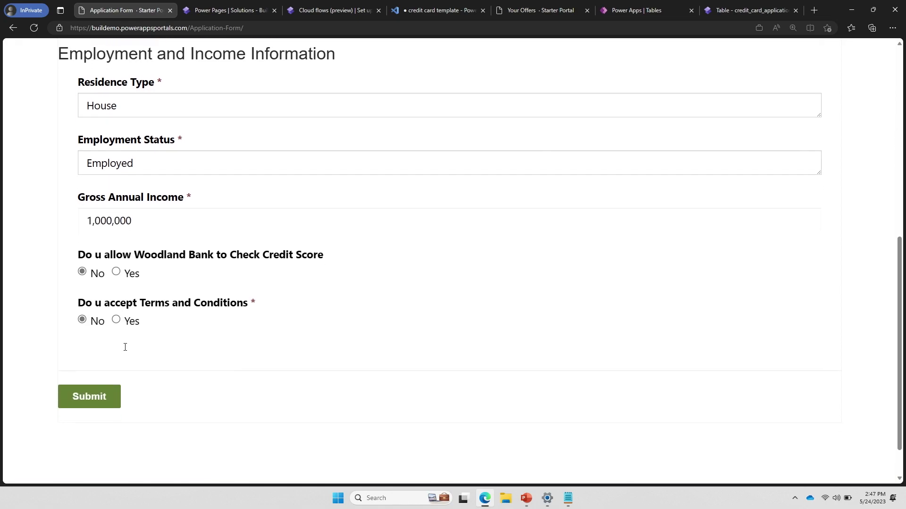
pyautogui.click(116, 270)
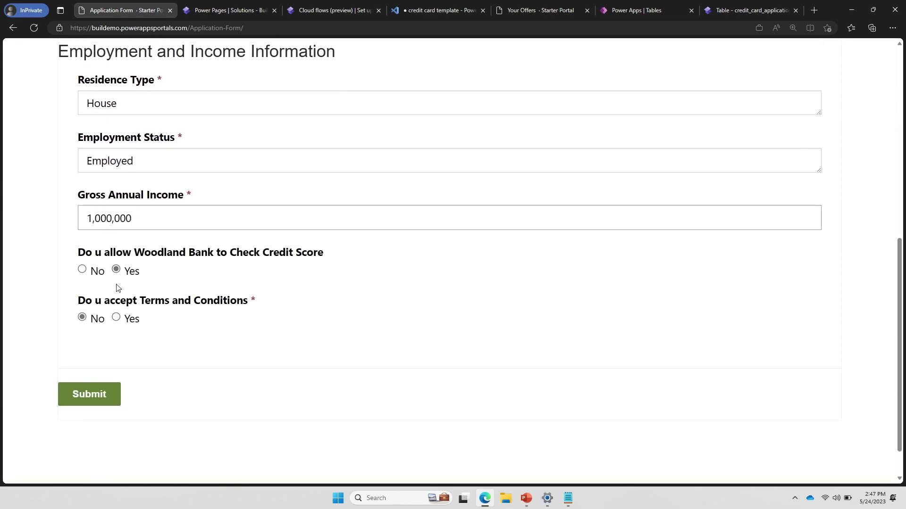
pyautogui.click(116, 318)
pyautogui.click(85, 393)
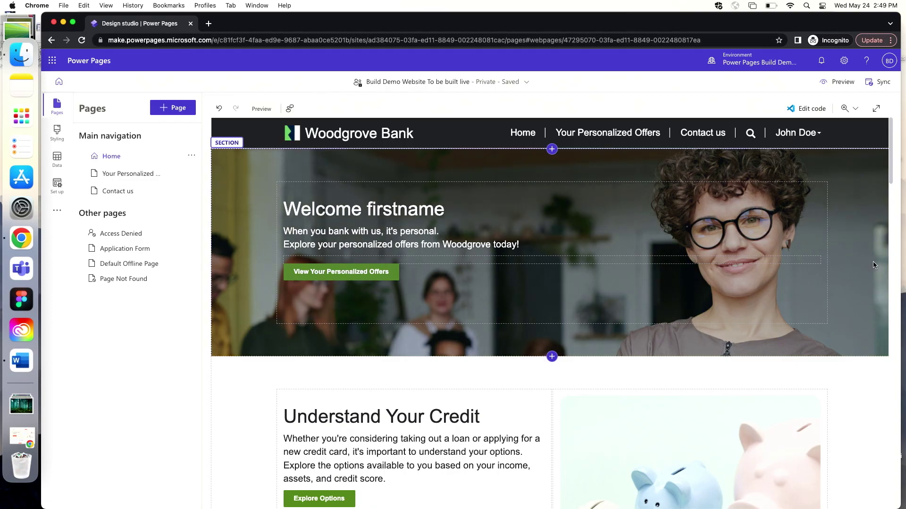
# Open the Your Personalized Offers page in the editor and select its green banner section
pyautogui.scroll(-10, 872, 264)
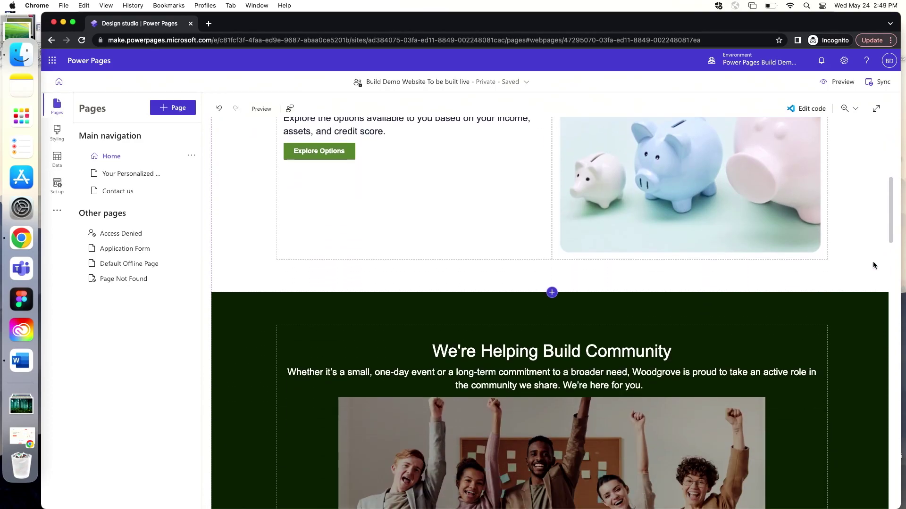
pyautogui.scroll(10, 874, 264)
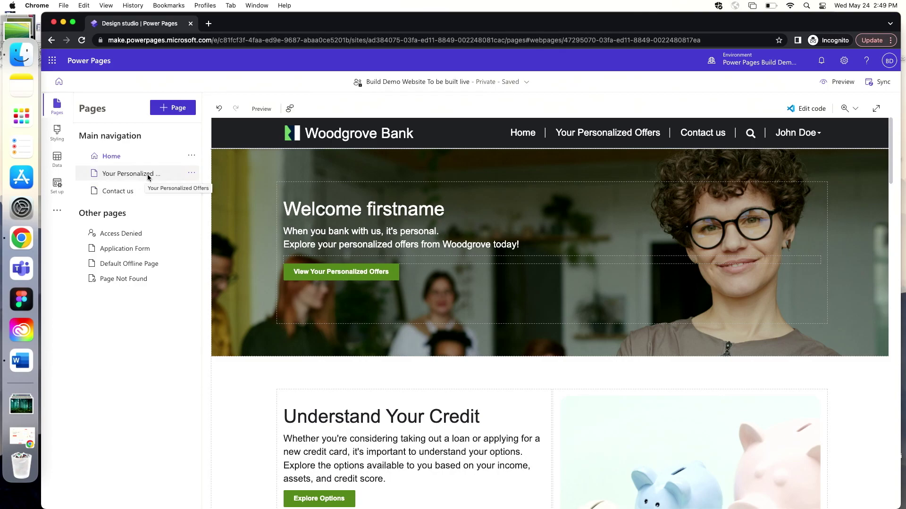
pyautogui.click(147, 176)
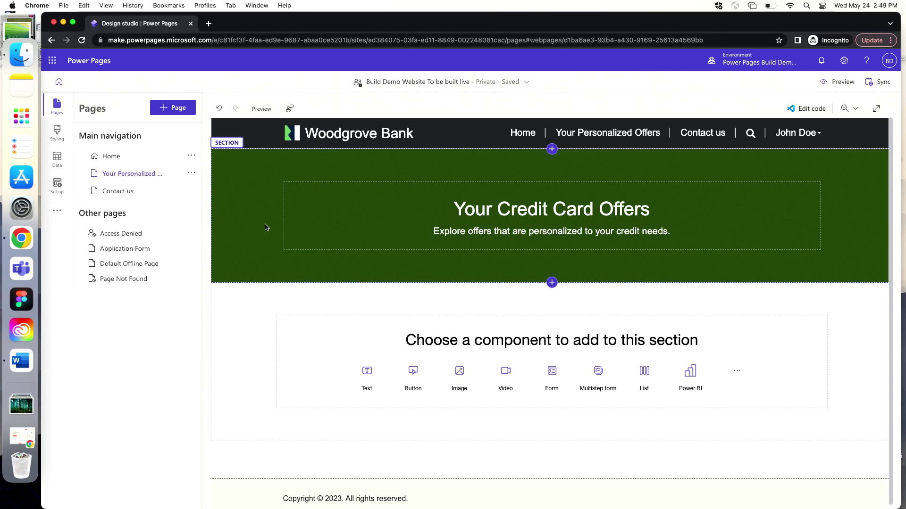
pyautogui.click(239, 163)
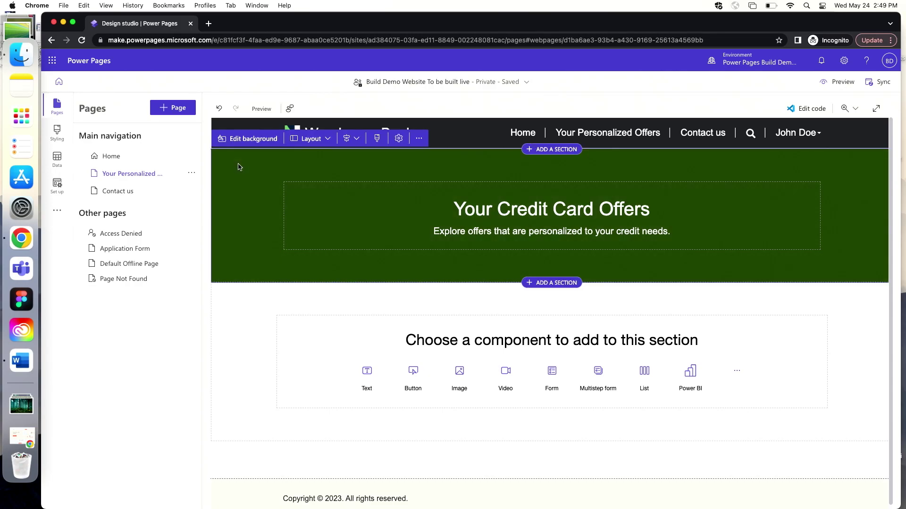
# Set the banner background to the green-lines 615753104.jpg image from the media library
pyautogui.click(253, 140)
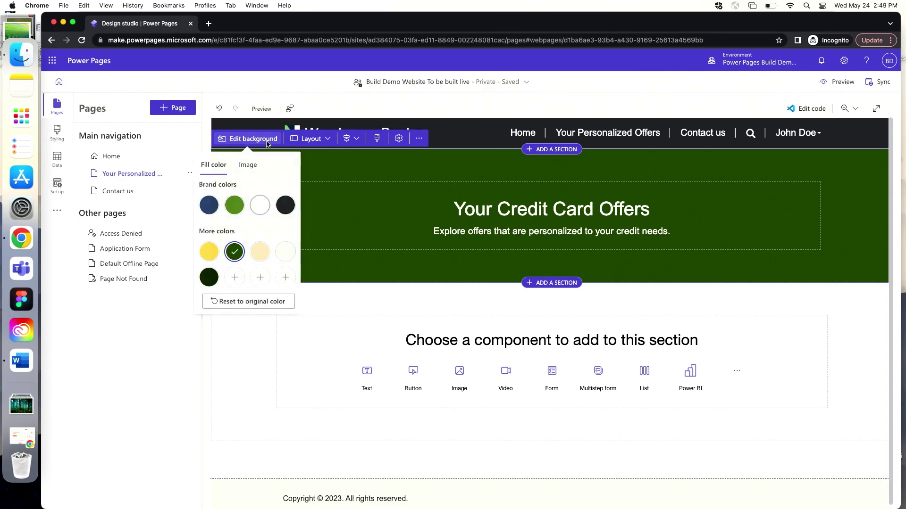
pyautogui.click(252, 168)
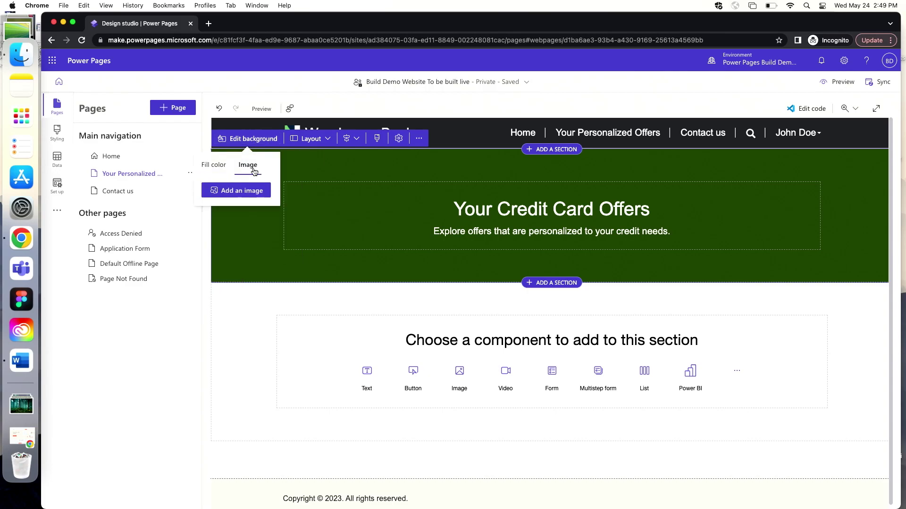
pyautogui.click(258, 195)
pyautogui.click(359, 295)
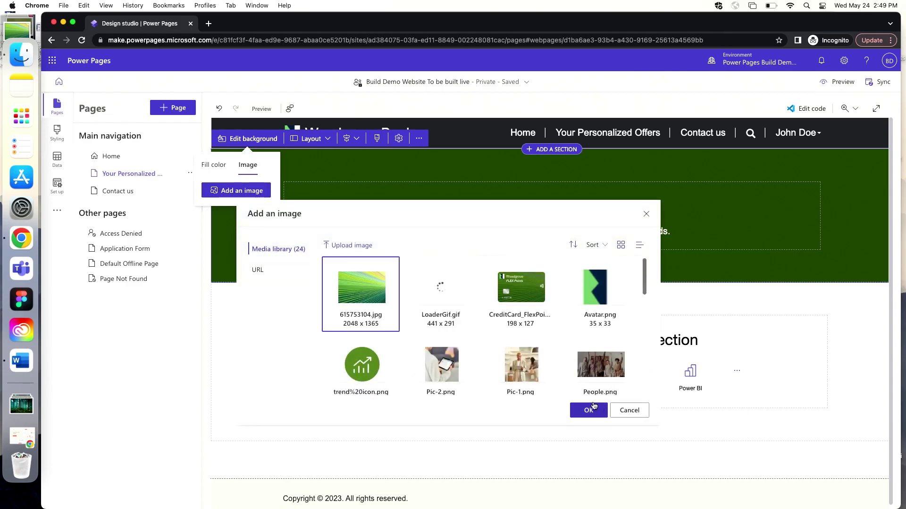
pyautogui.click(589, 412)
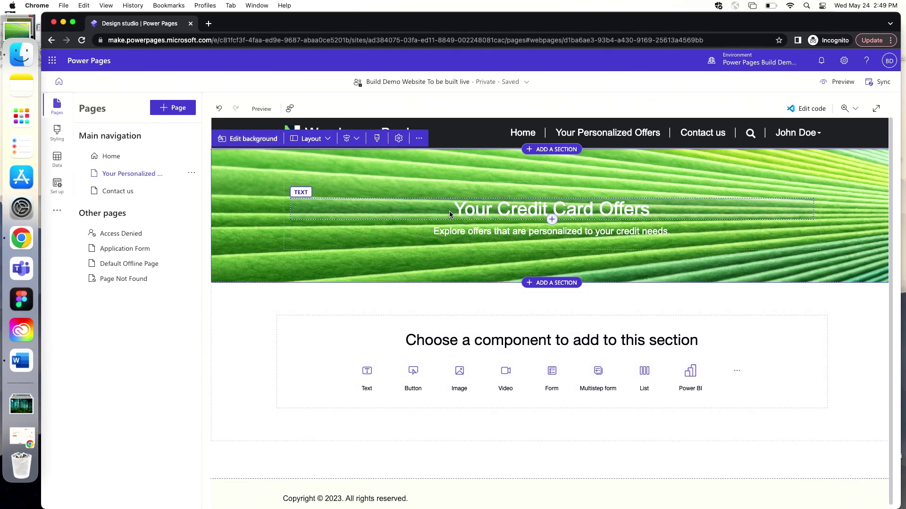
# Enable a dark green colour overlay on the banner and increase its strength with the slider
pyautogui.click(378, 140)
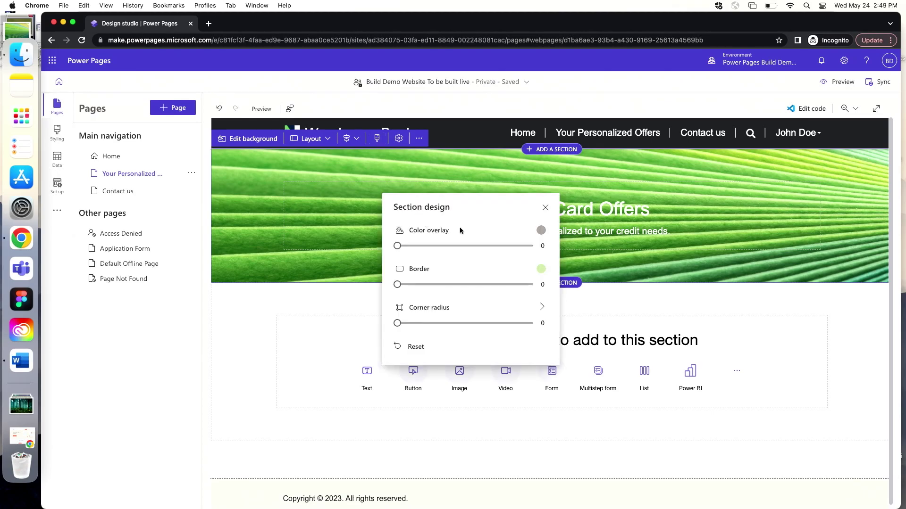
pyautogui.click(541, 232)
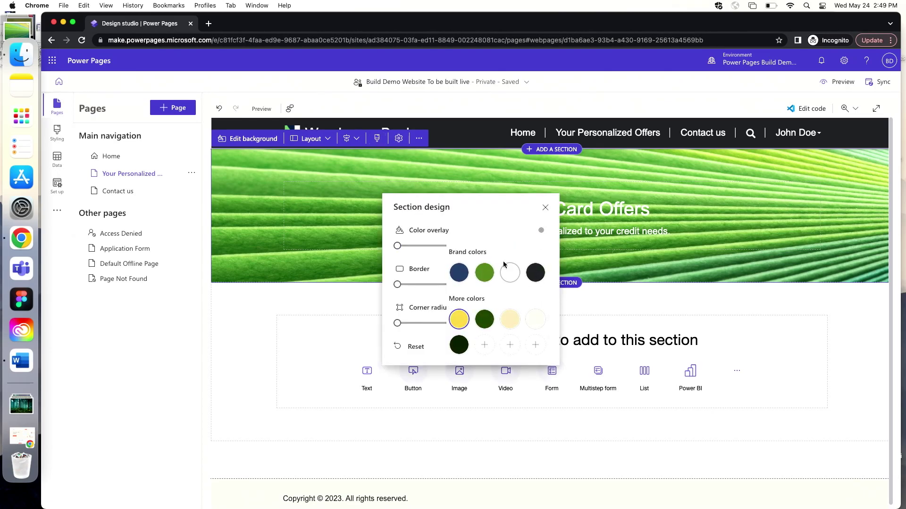
pyautogui.click(486, 324)
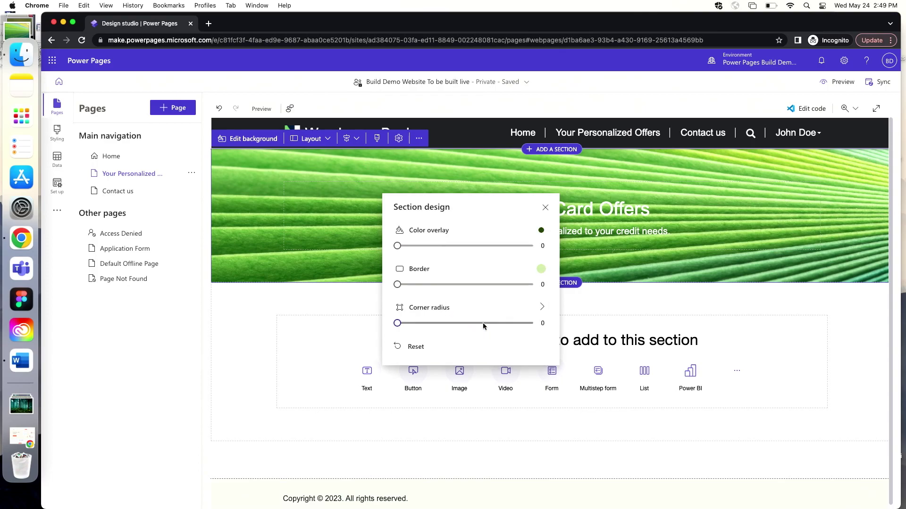
pyautogui.moveTo(398, 250); pyautogui.dragTo(499, 249)
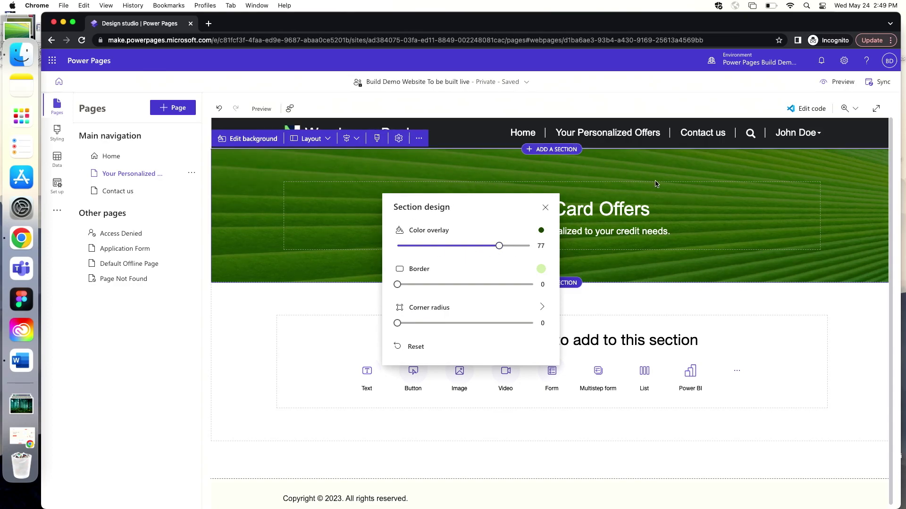
pyautogui.click(563, 171)
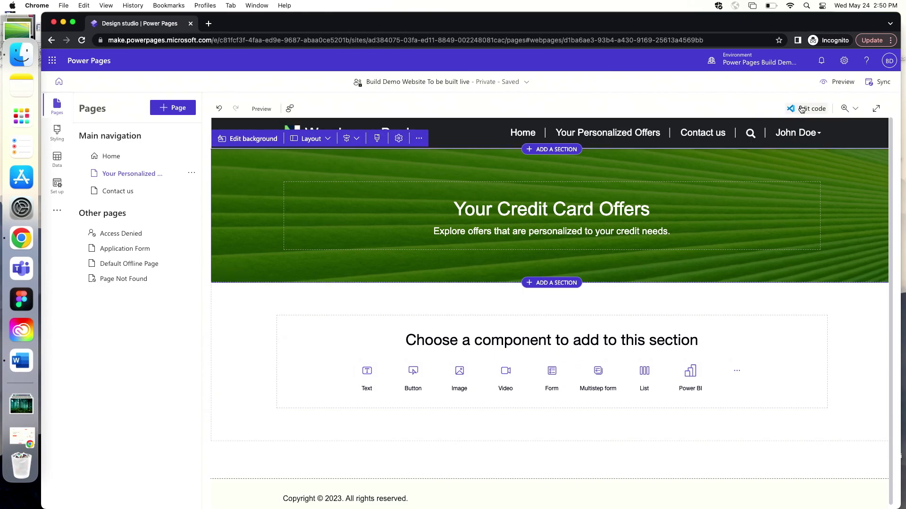
# Open the page code in Visual Studio Code for the Web and save it, overwriting the newer version
pyautogui.click(802, 109)
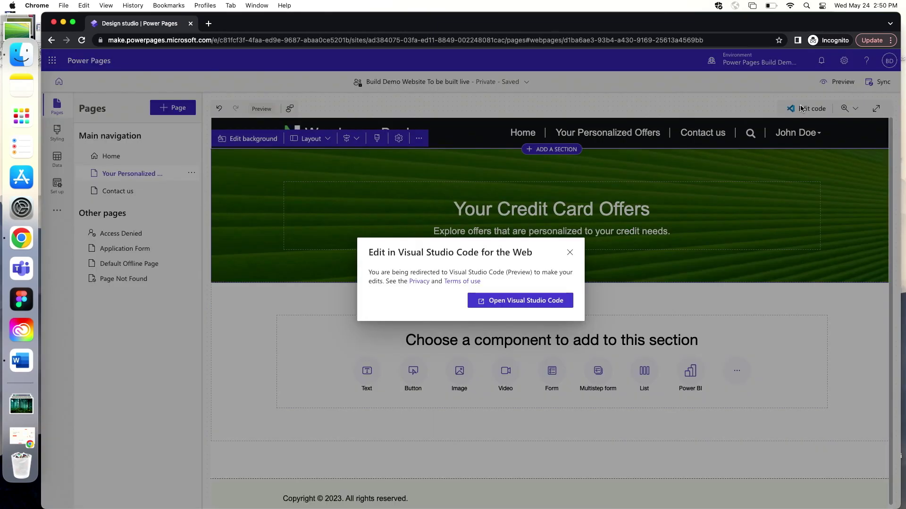
pyautogui.click(553, 305)
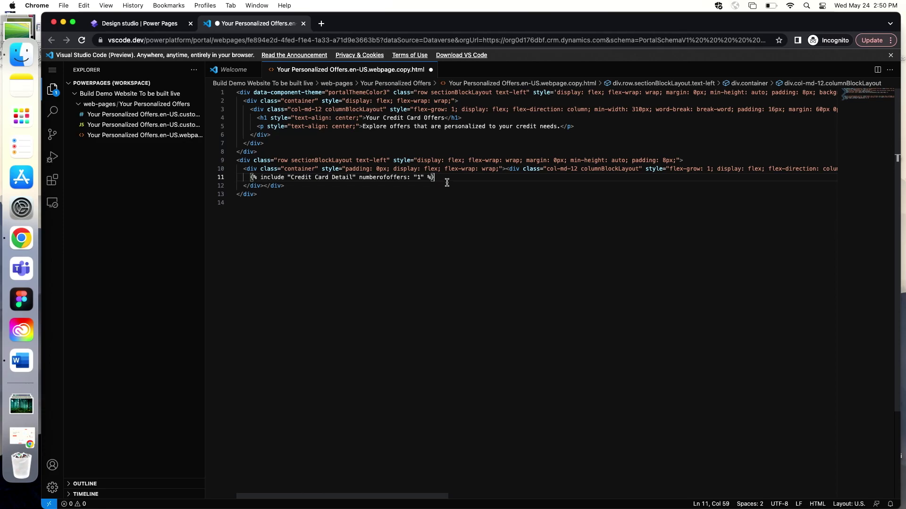
pyautogui.press('super+s')
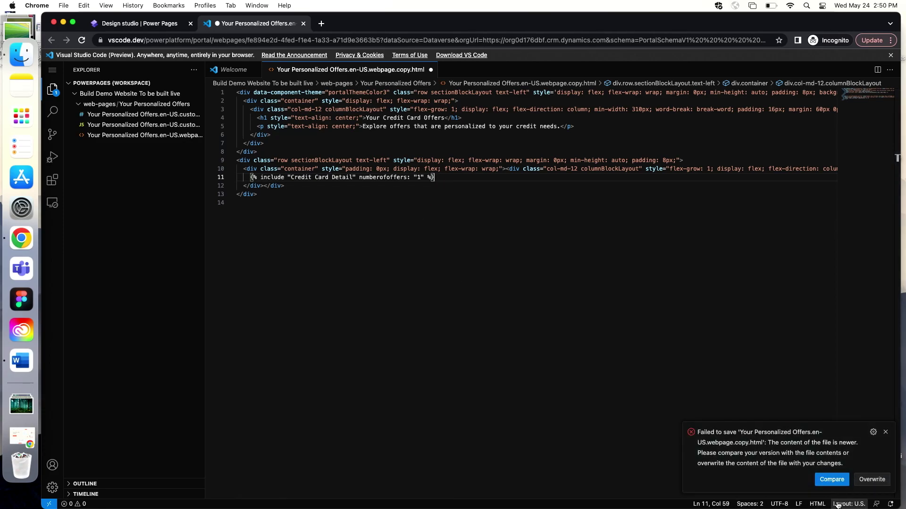
pyautogui.click(866, 480)
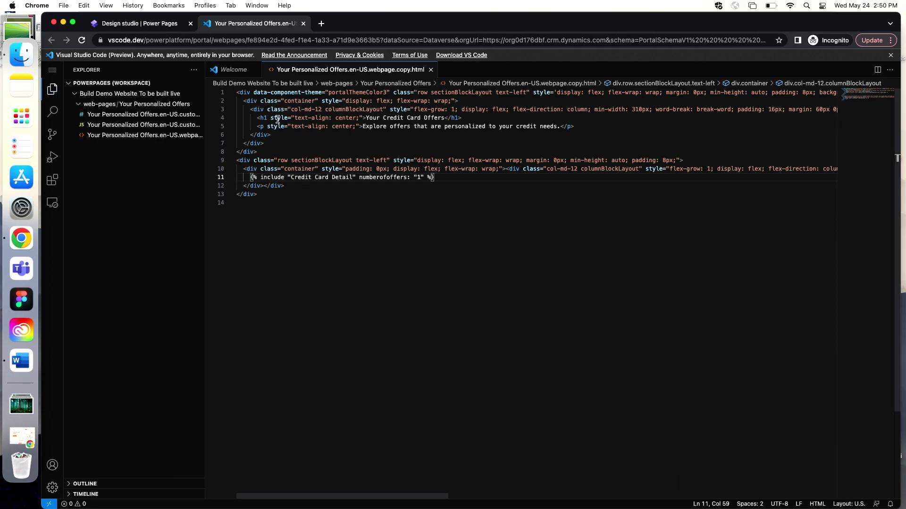
# Sync the code edits into the design studio and select the new credit card offers component
pyautogui.click(164, 27)
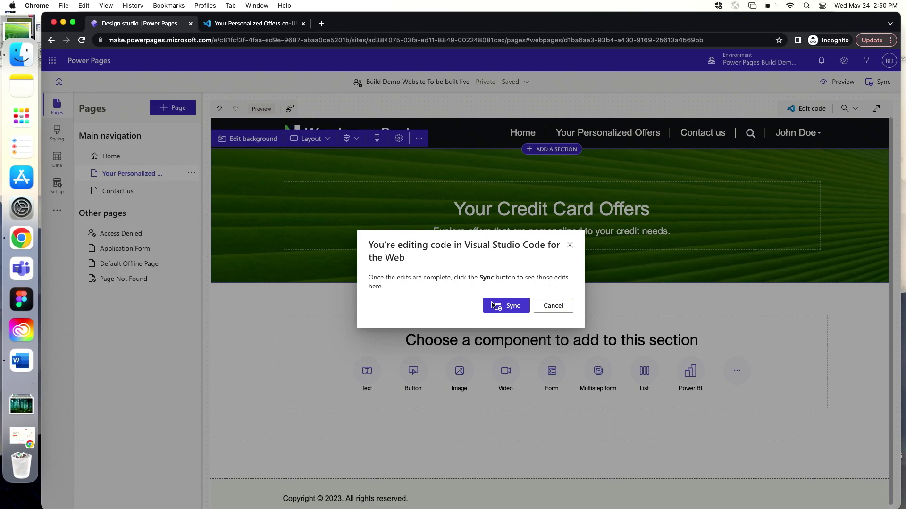
pyautogui.click(509, 306)
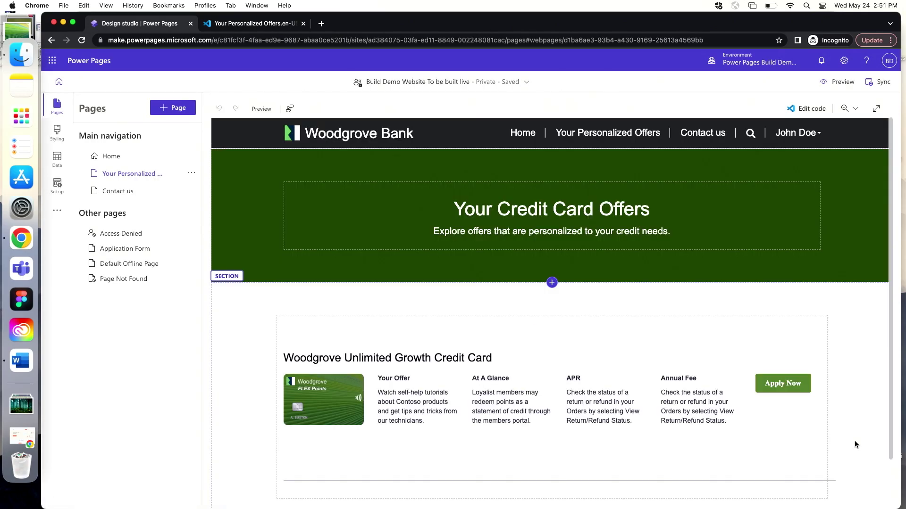
pyautogui.scroll(-2, 873, 334)
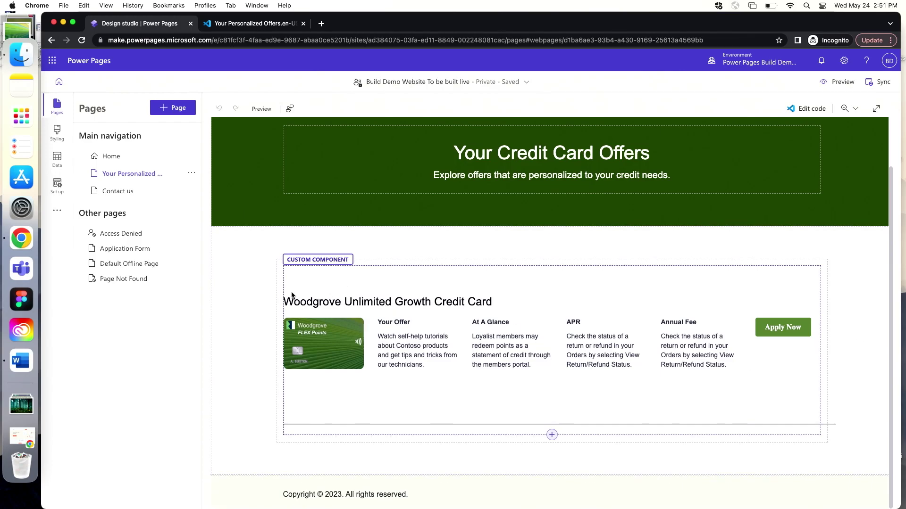
pyautogui.click(336, 278)
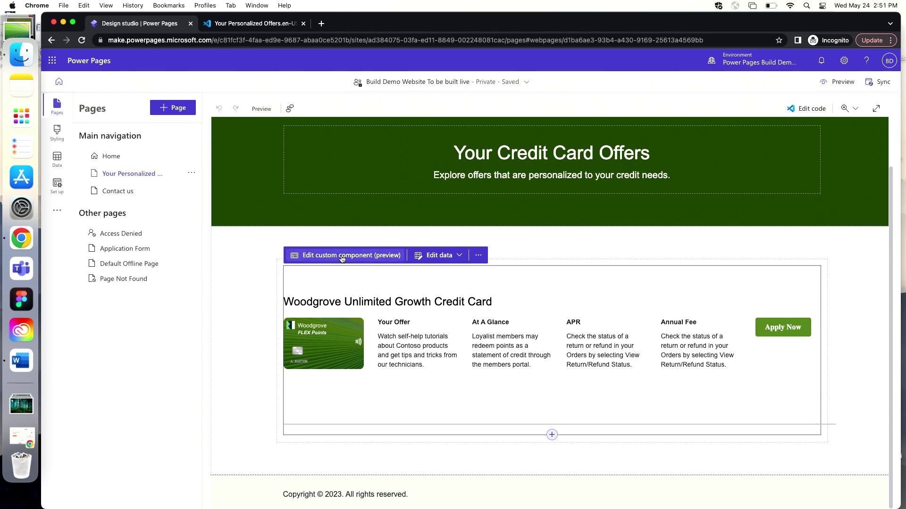
# Change the offers component's Number of Offers from 1 to 3, then open the Application Form page
pyautogui.click(342, 257)
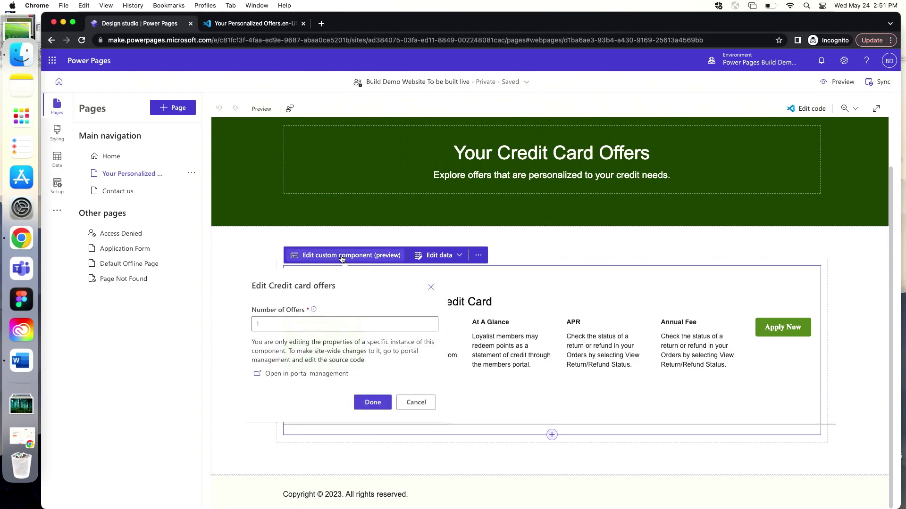
pyautogui.click(316, 324)
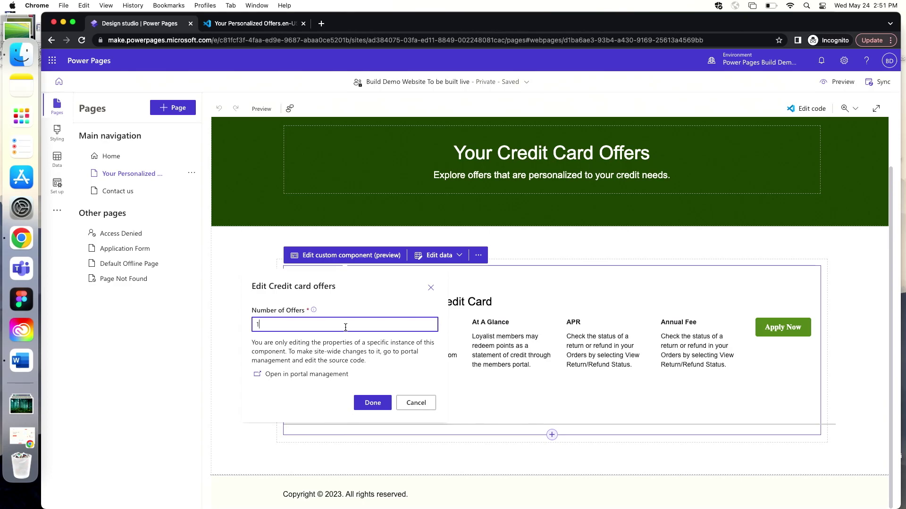
pyautogui.press('BackSpace')
pyautogui.write('3')
pyautogui.click(382, 407)
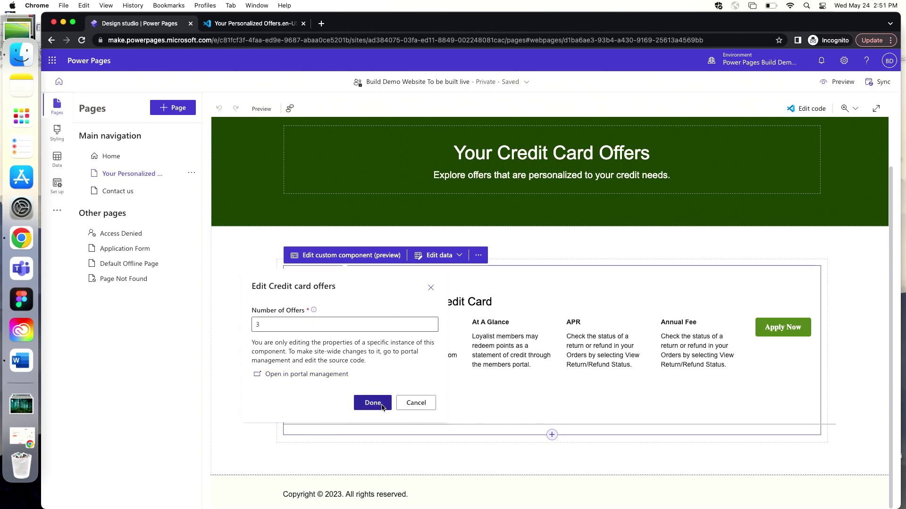
pyautogui.scroll(-5, 604, 388)
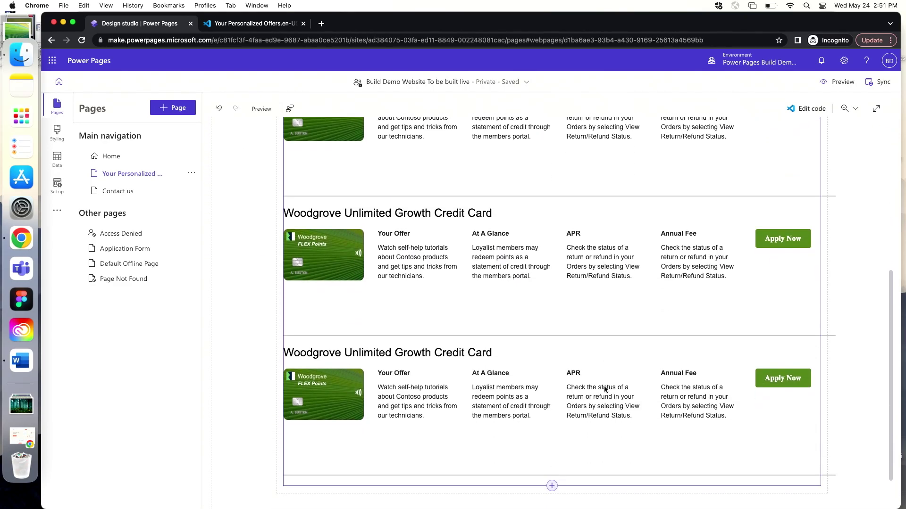
pyautogui.scroll(5, 604, 389)
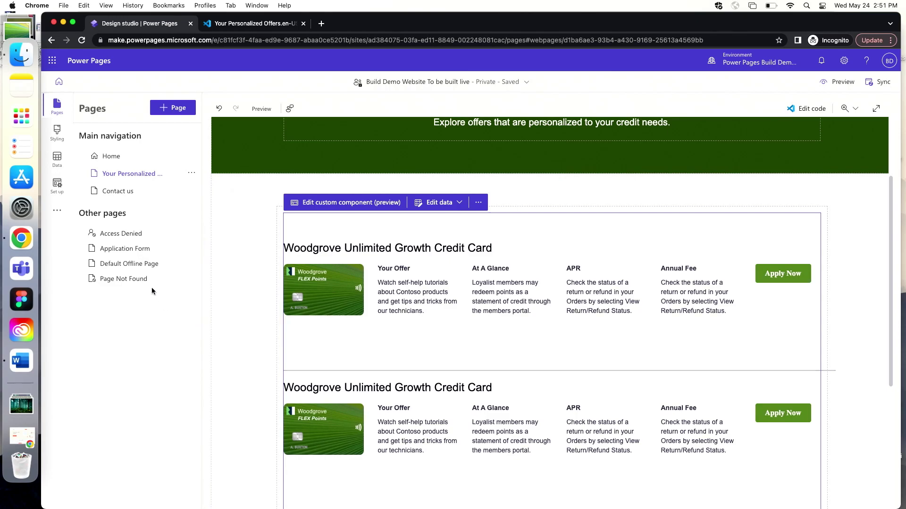
pyautogui.click(148, 257)
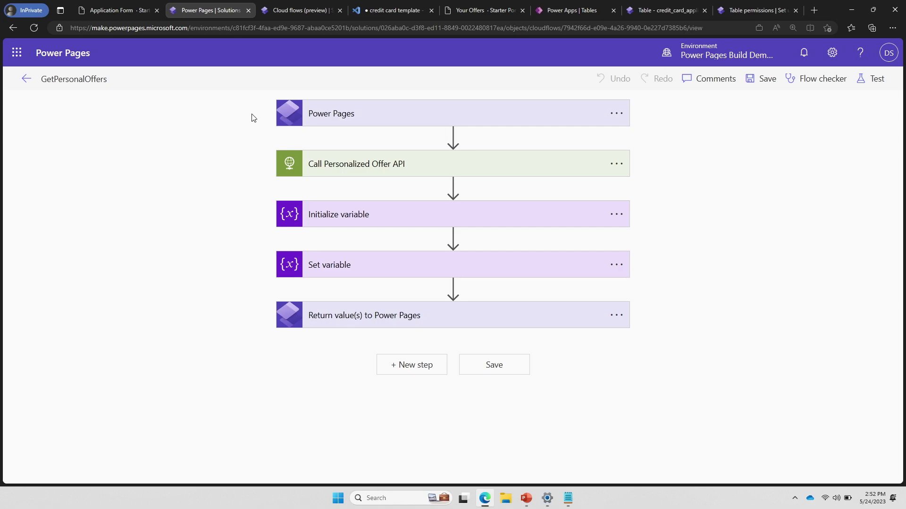
# Expand the GetPersonalOffers flow's Power Pages trigger step
pyautogui.click(322, 115)
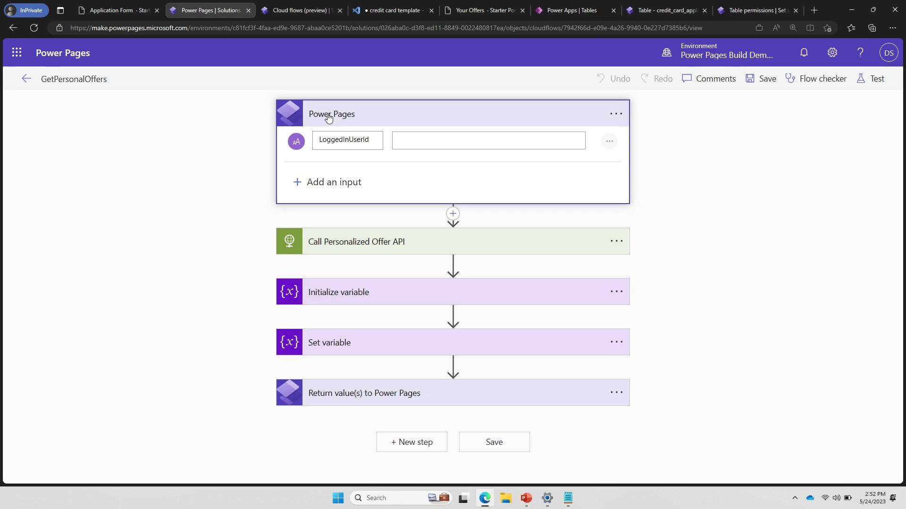
# Expand the Call Personalized Offer API, Initialize variable and Return value(s) steps, then go to Cloud flows
pyautogui.click(354, 251)
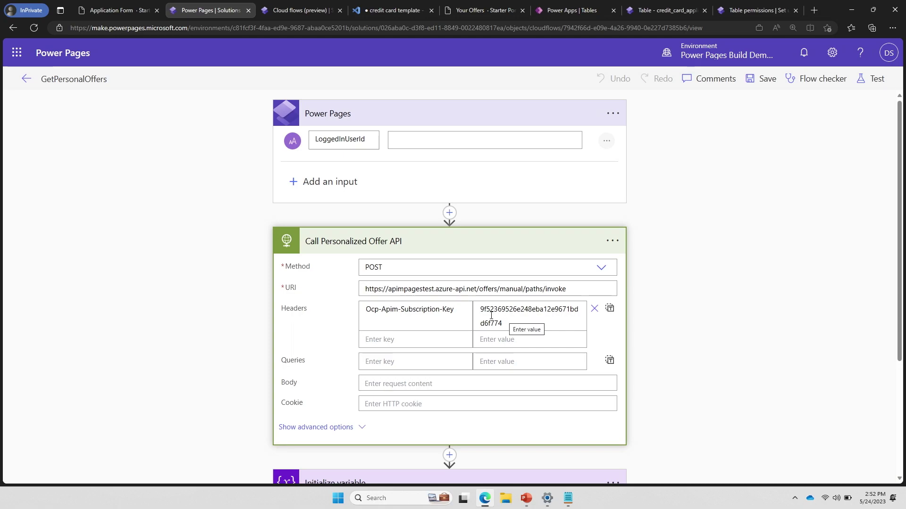
pyautogui.scroll(-1, 236, 324)
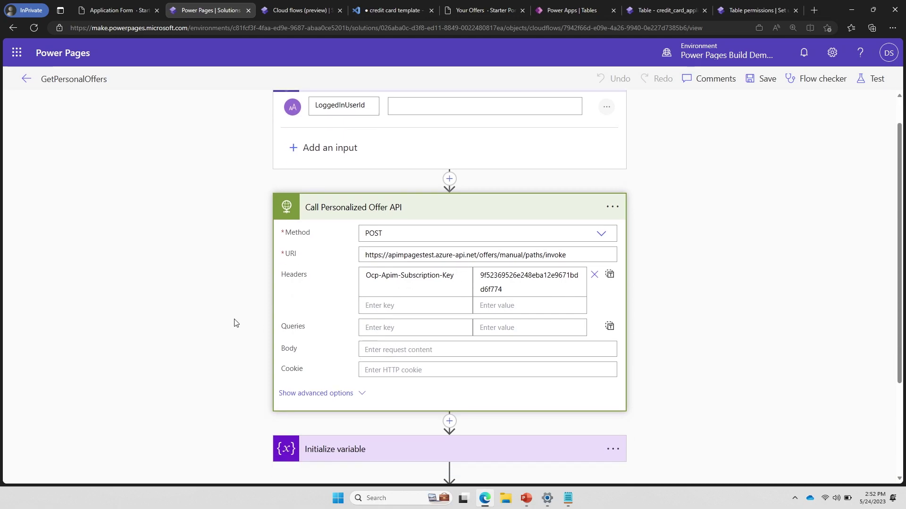
pyautogui.scroll(-2, 234, 323)
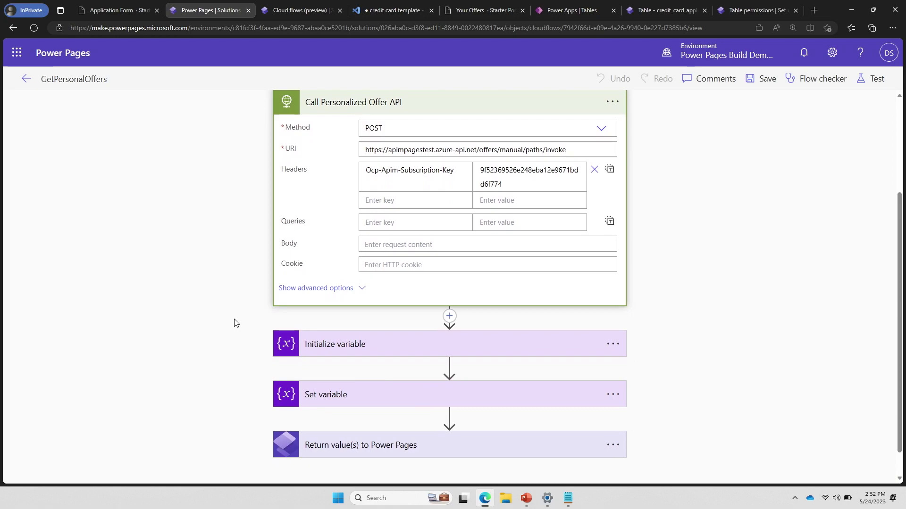
pyautogui.click(293, 330)
pyautogui.scroll(-2, 250, 304)
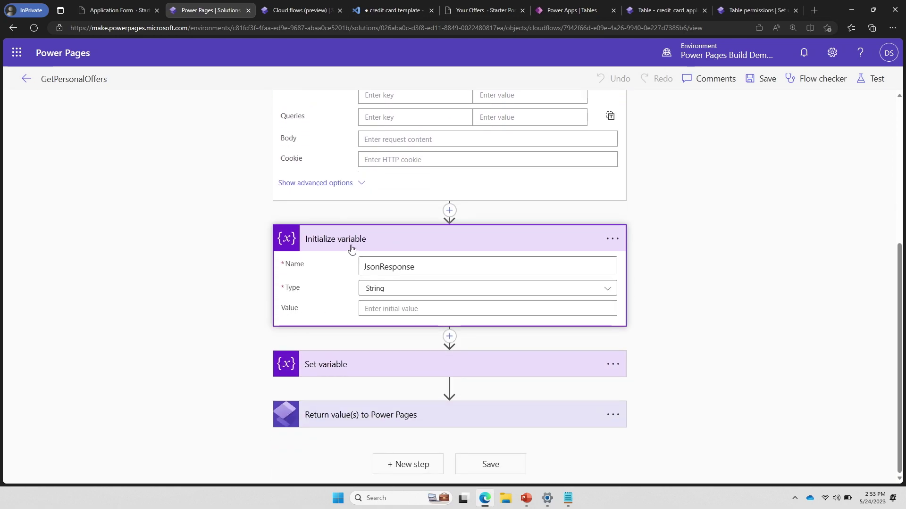
pyautogui.click(342, 418)
pyautogui.scroll(-2, 253, 355)
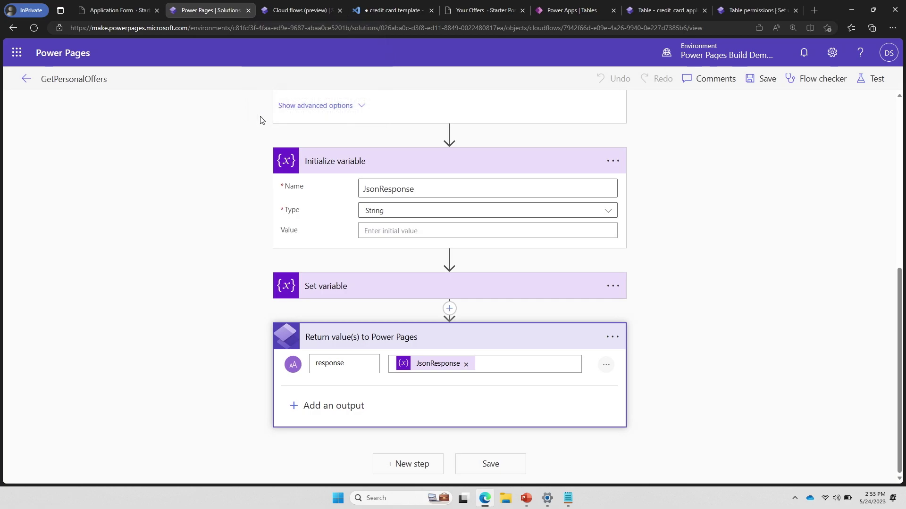
pyautogui.click(299, 12)
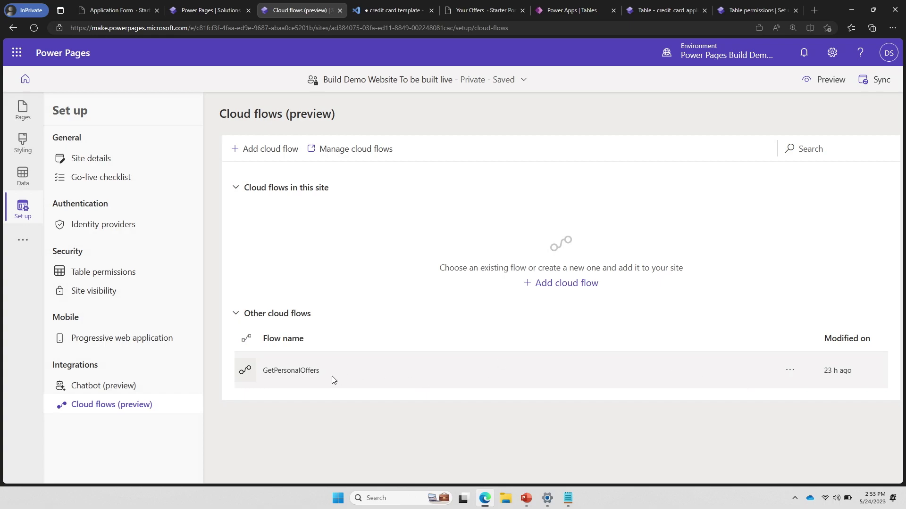
# Add GetPersonalOffers to the site for Authenticated Users and widen the URL column to show its trigger URL
pyautogui.click(790, 373)
pyautogui.click(805, 387)
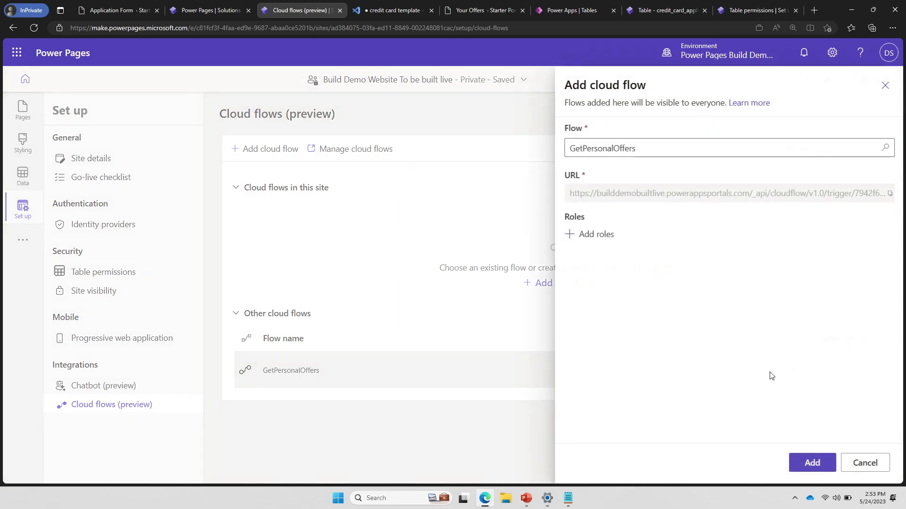
pyautogui.click(591, 240)
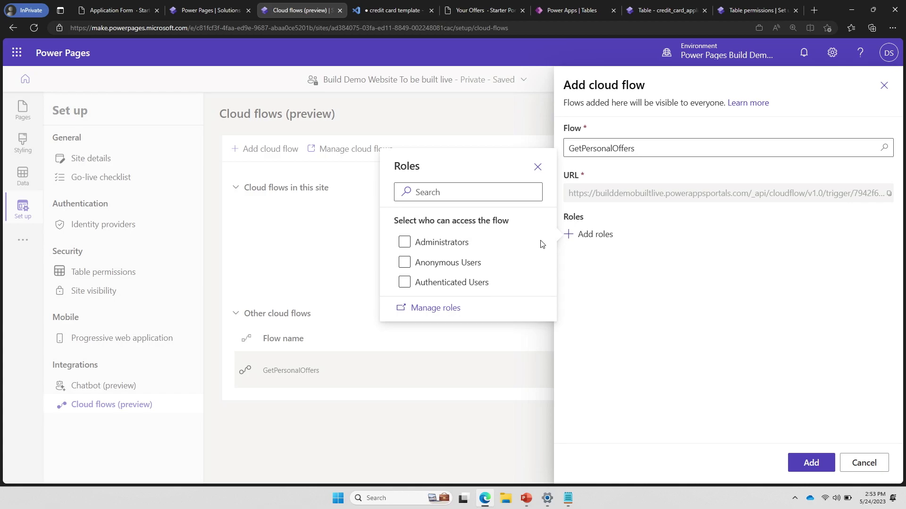
pyautogui.click(430, 283)
pyautogui.click(811, 463)
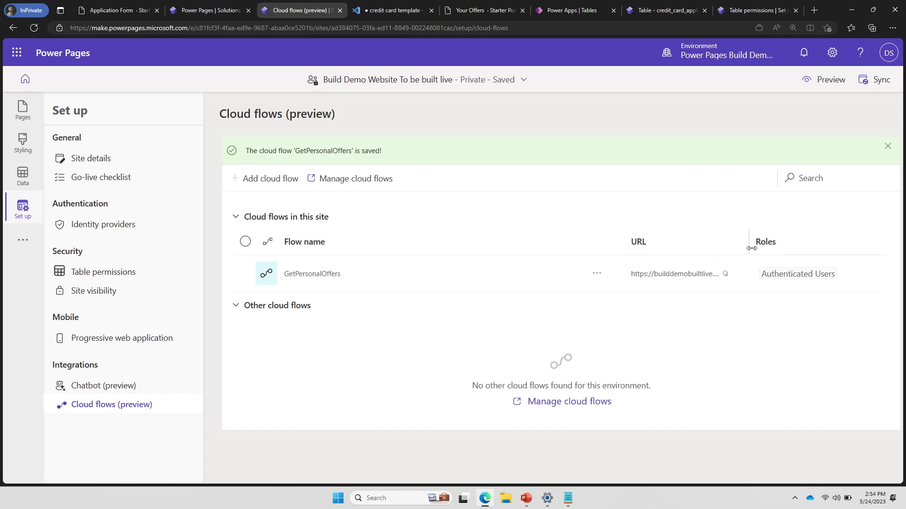
pyautogui.moveTo(751, 248); pyautogui.dragTo(901, 252)
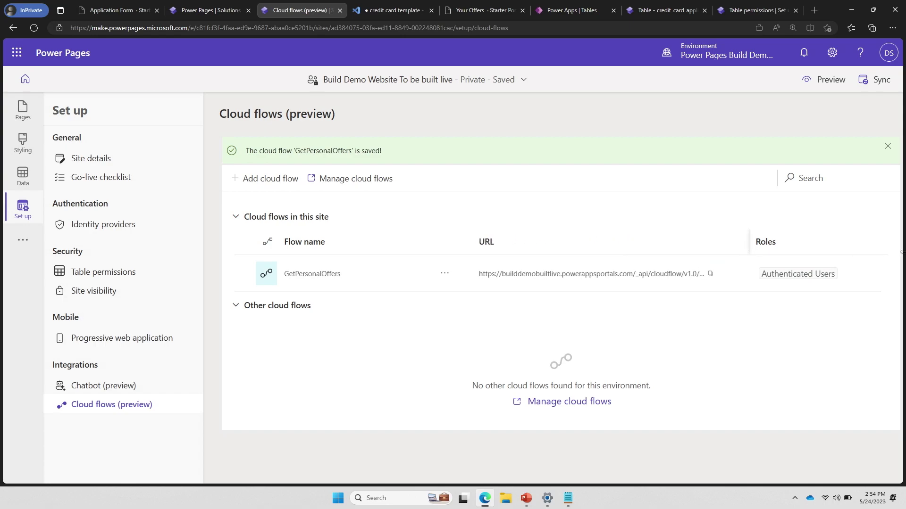
pyautogui.doubleClick(752, 241)
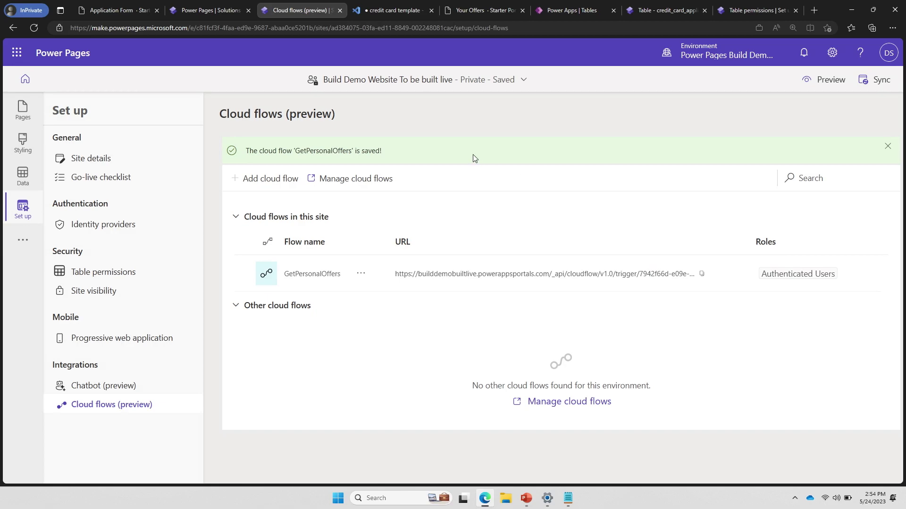
# Bring up the credit card template and highlight its manifest on lines 2–17, defining Number of Offers
pyautogui.click(397, 13)
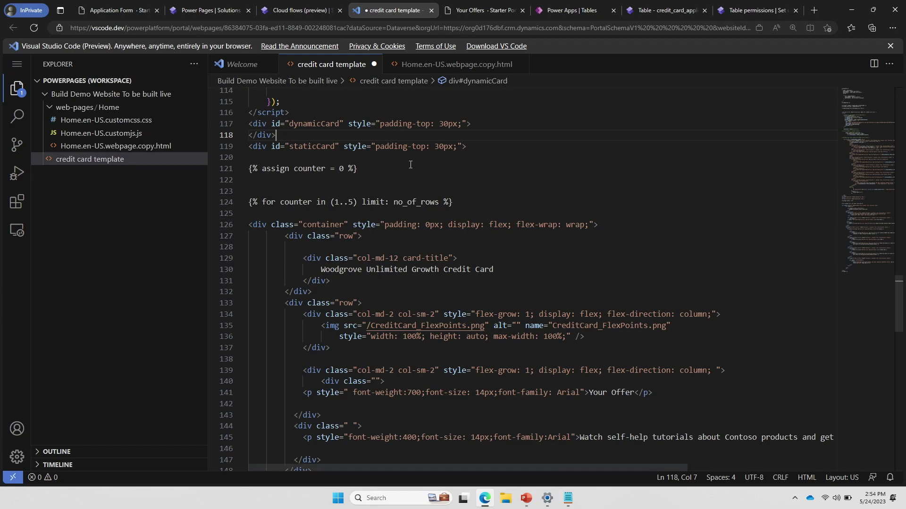
pyautogui.scroll(5, 409, 165)
pyautogui.scroll(20, 410, 165)
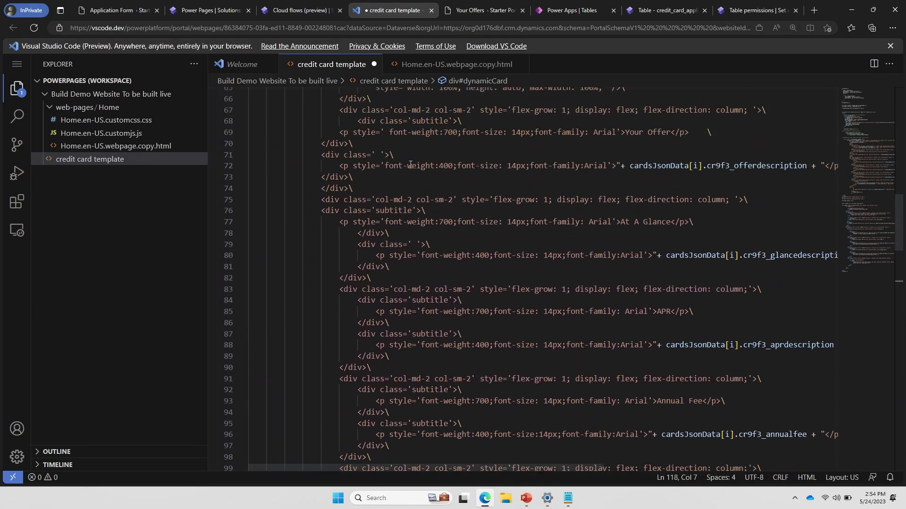
pyautogui.scroll(7, 410, 165)
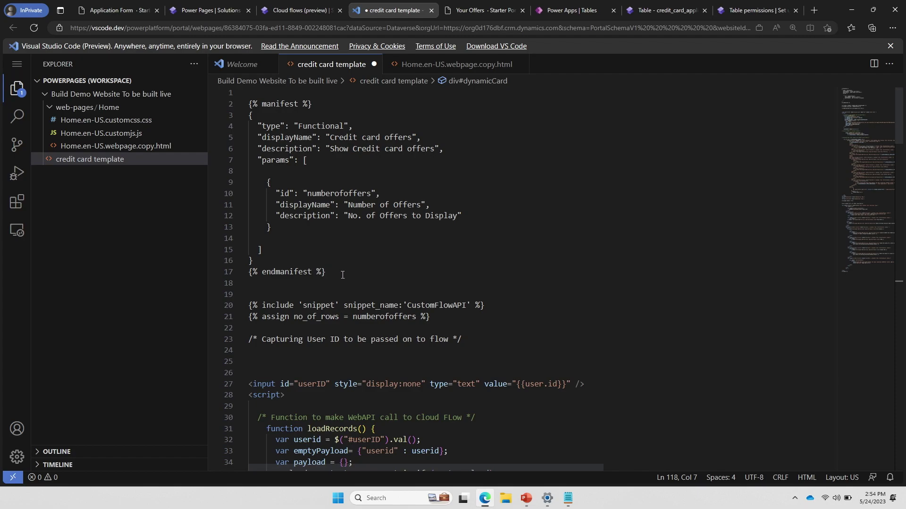
pyautogui.moveTo(342, 275); pyautogui.dragTo(246, 104)
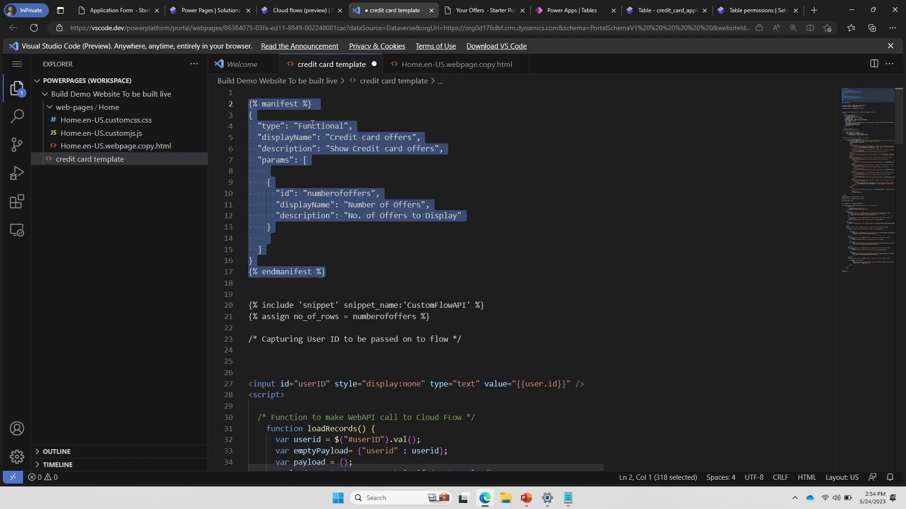
pyautogui.click(361, 204)
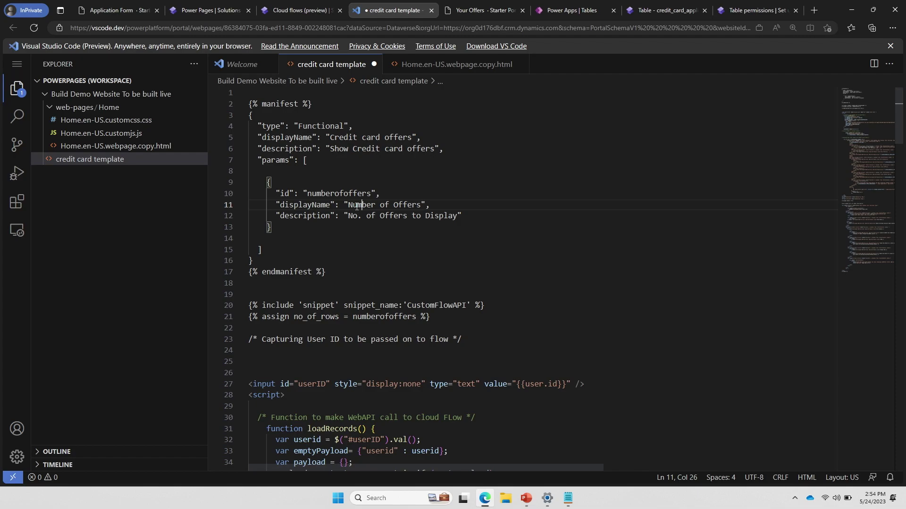
pyautogui.scroll(-8, 419, 289)
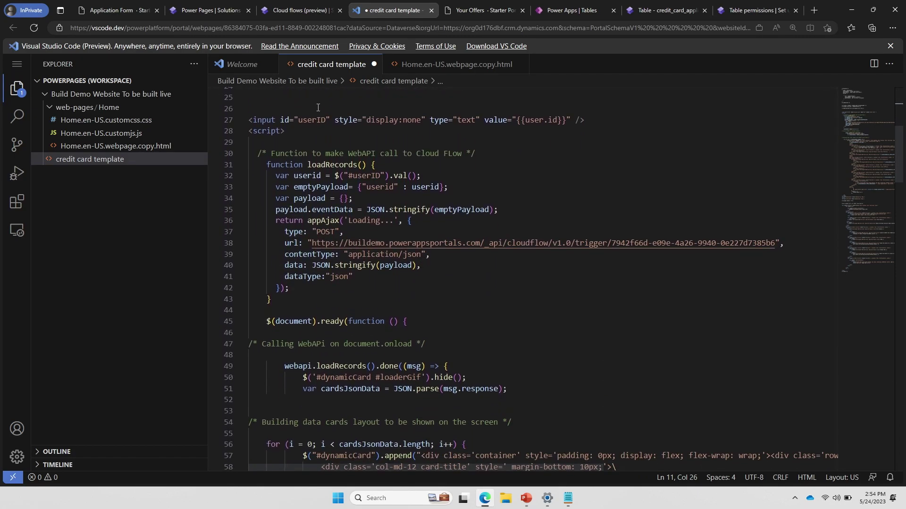
pyautogui.scroll(-1, 597, 120)
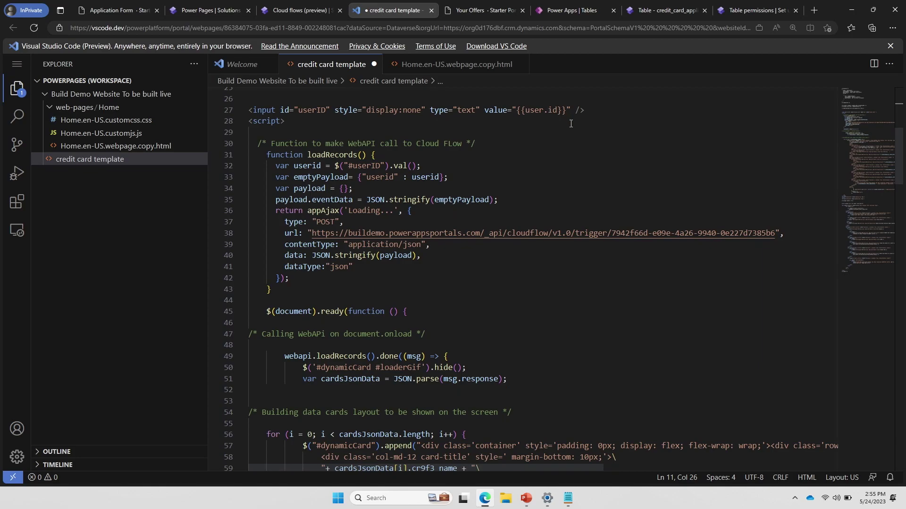
pyautogui.scroll(-1, 570, 123)
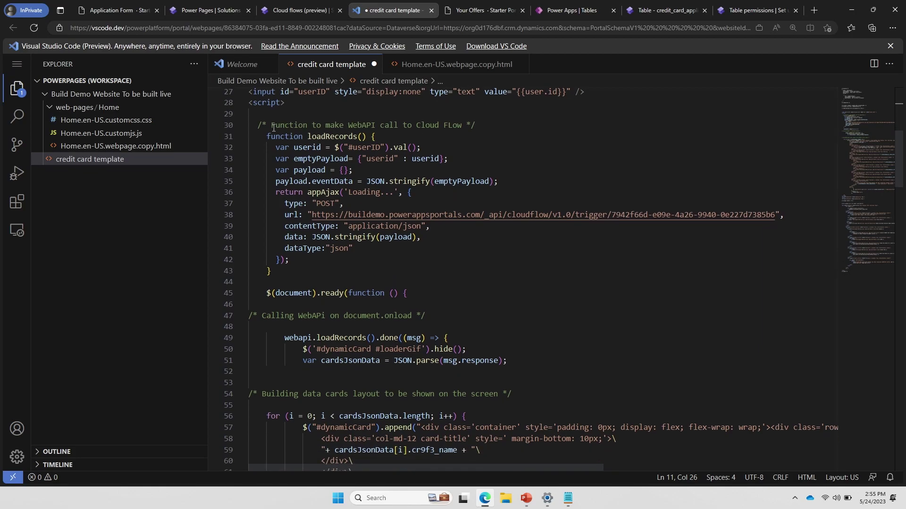
pyautogui.moveTo(257, 126); pyautogui.dragTo(295, 271)
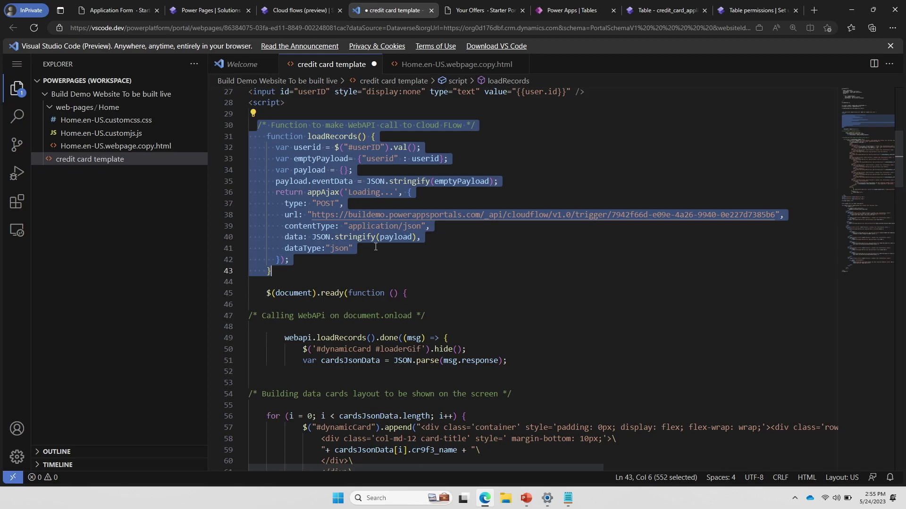
pyautogui.click(345, 254)
pyautogui.scroll(-1, 345, 255)
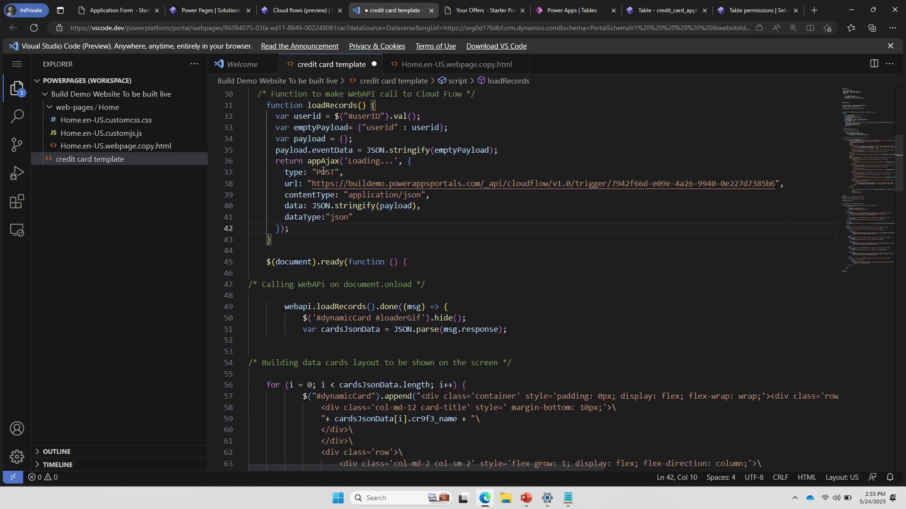
pyautogui.scroll(-4, 404, 225)
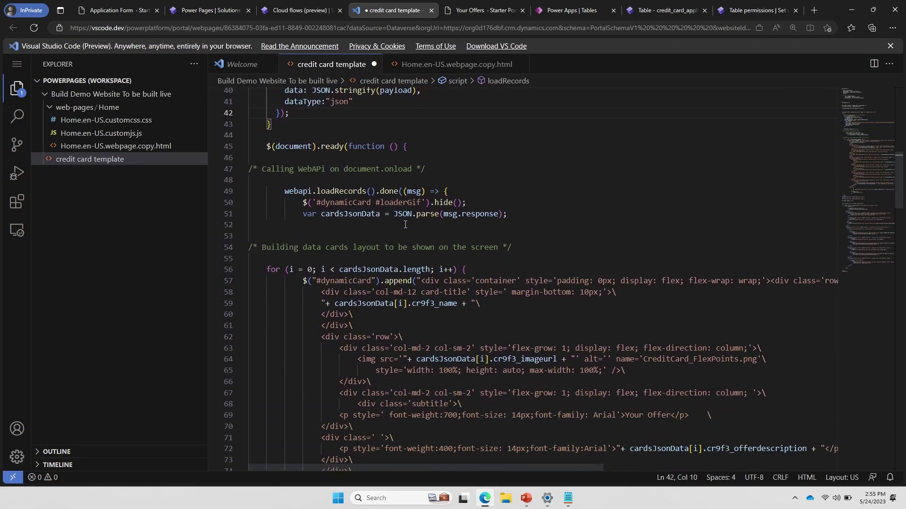
pyautogui.scroll(-1, 345, 230)
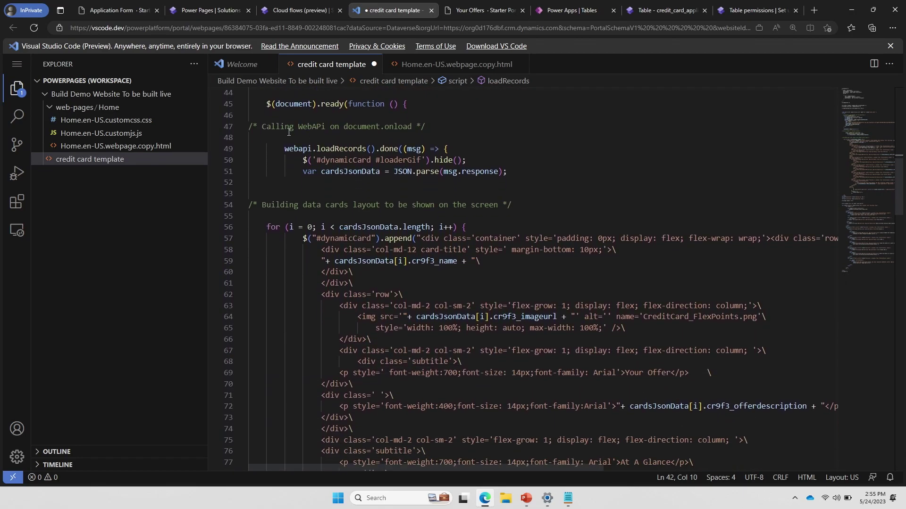
pyautogui.moveTo(404, 105); pyautogui.dragTo(270, 117)
pyautogui.scroll(-1, 386, 255)
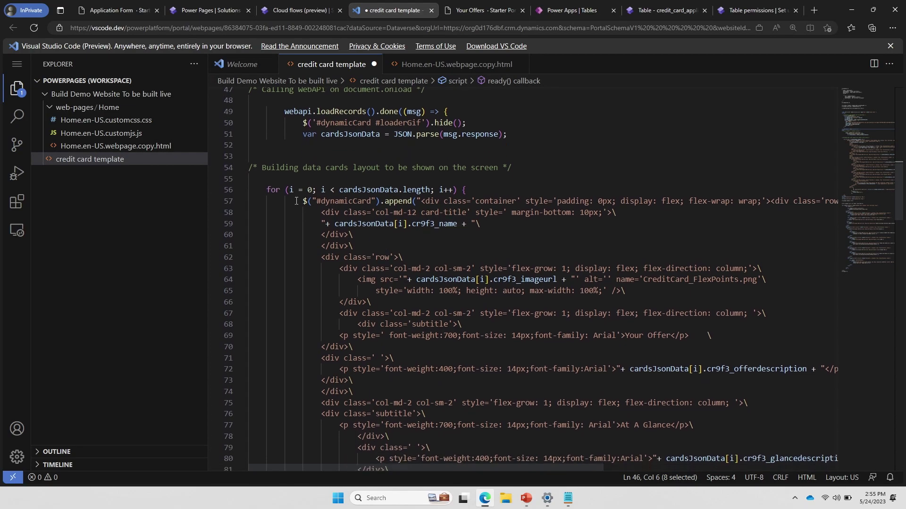
pyautogui.moveTo(281, 201); pyautogui.dragTo(457, 401)
pyautogui.click(457, 401)
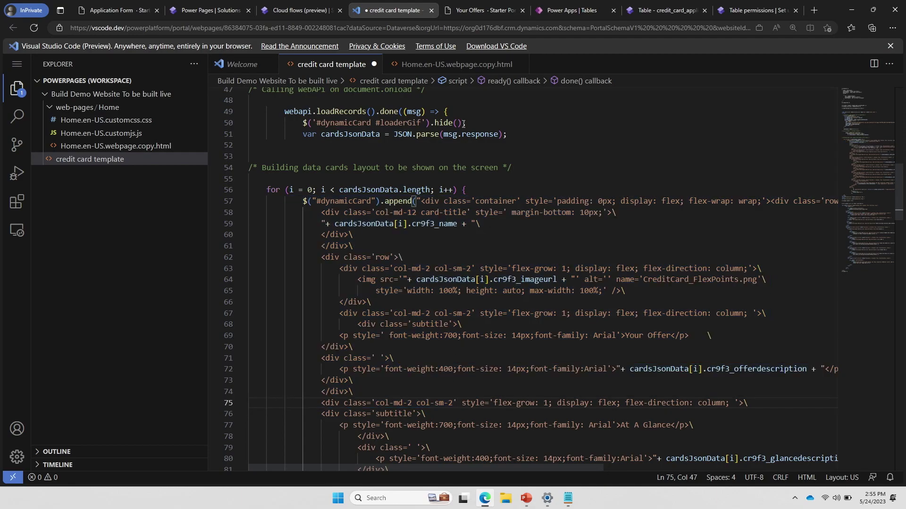
pyautogui.click(485, 9)
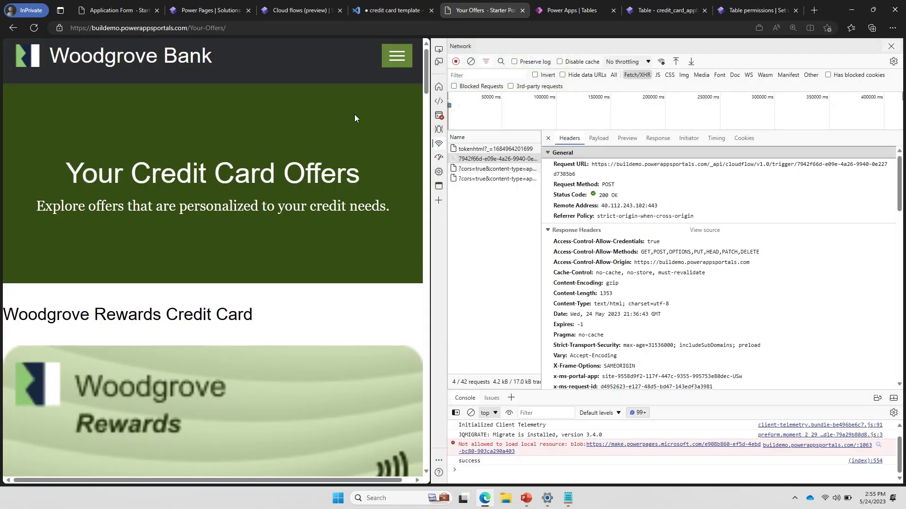
# Inspect the flow request's URL, payload and JSON response returning the Woodgrove Rewards Credit Card
pyautogui.scroll(-8, 294, 317)
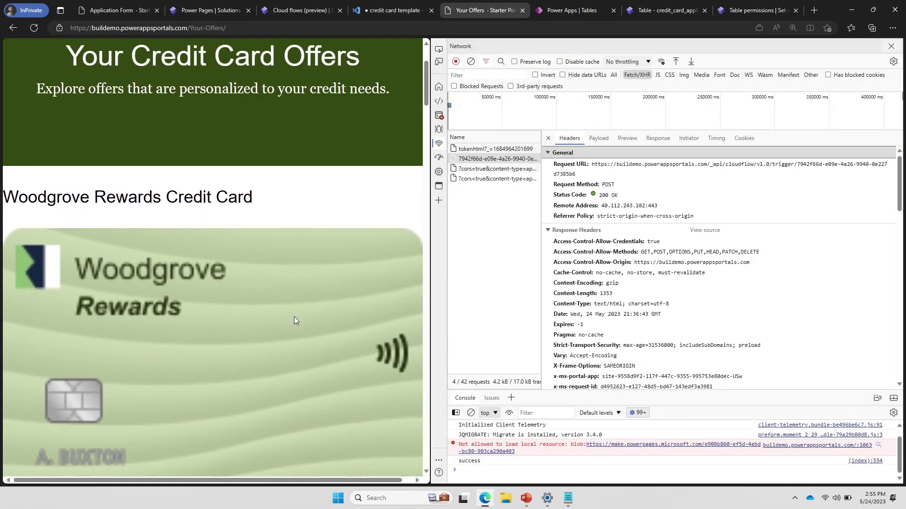
pyautogui.scroll(10, 293, 320)
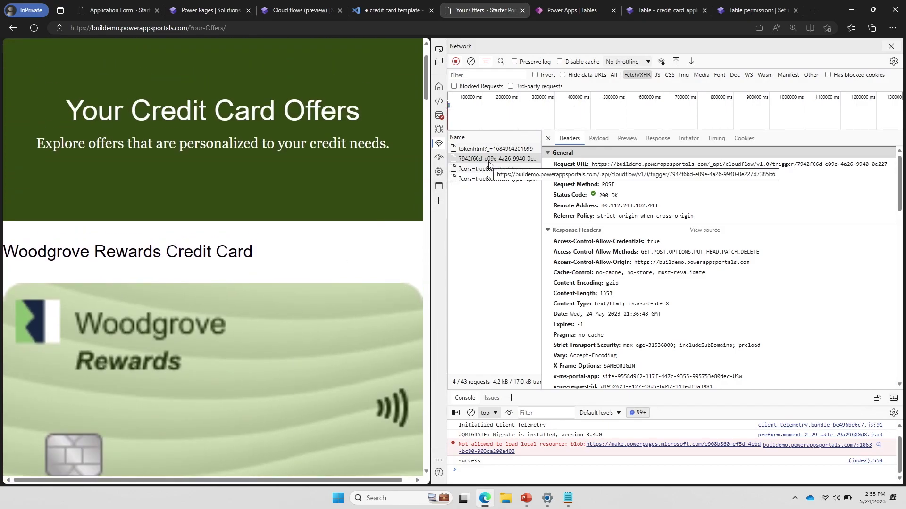
pyautogui.tripleClick(585, 175)
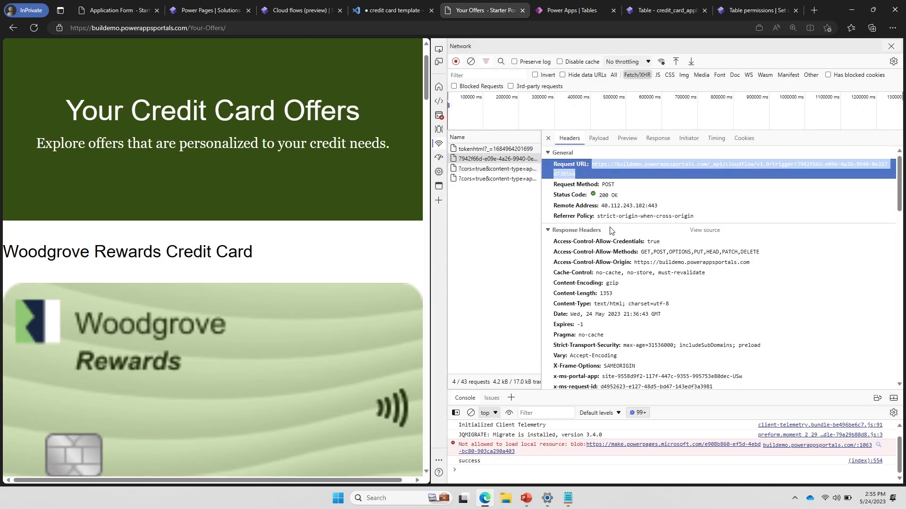
pyautogui.scroll(-2, 595, 163)
pyautogui.click(603, 143)
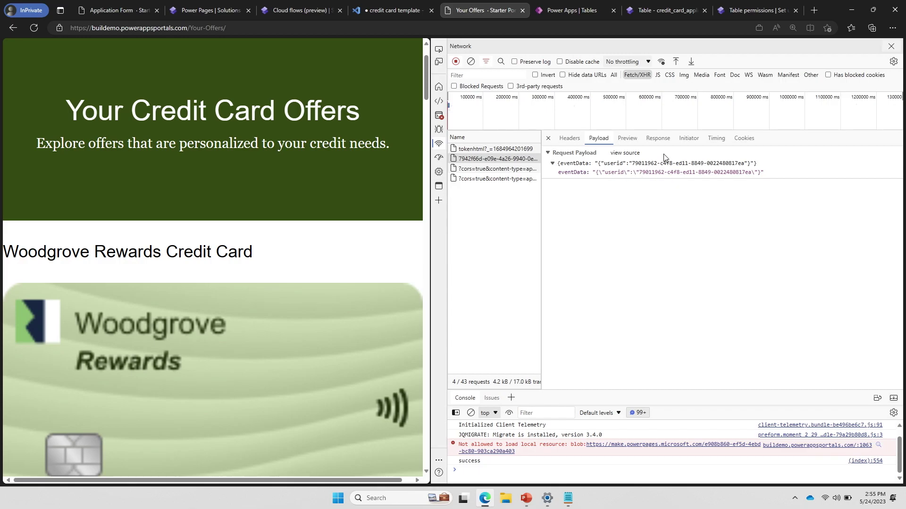
pyautogui.click(658, 138)
pyautogui.hscroll(10, 764, 158)
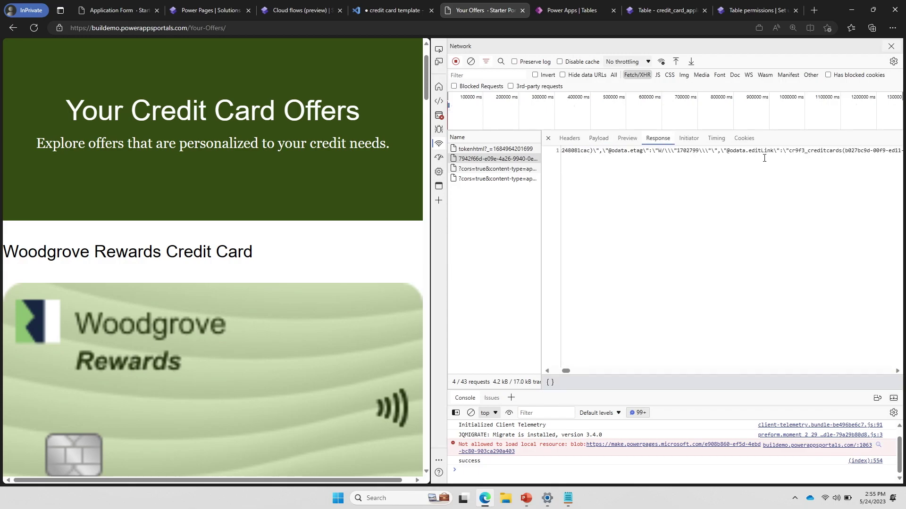
pyautogui.hscroll(2, 764, 158)
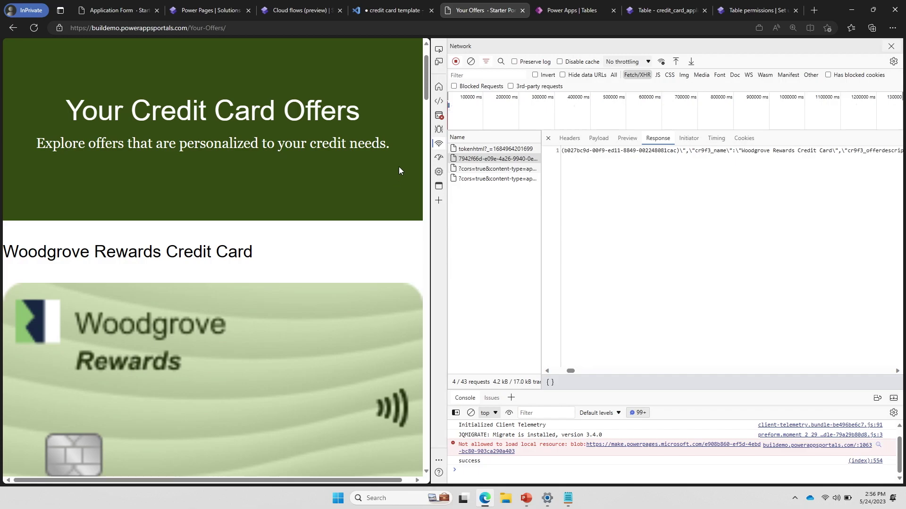
# From the Power Apps tables list, start a new table from external data
pyautogui.click(580, 11)
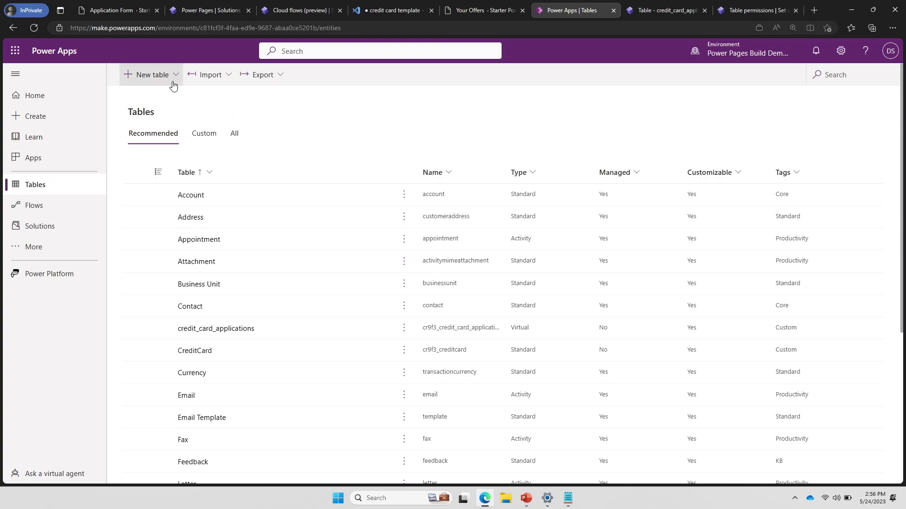
pyautogui.click(159, 77)
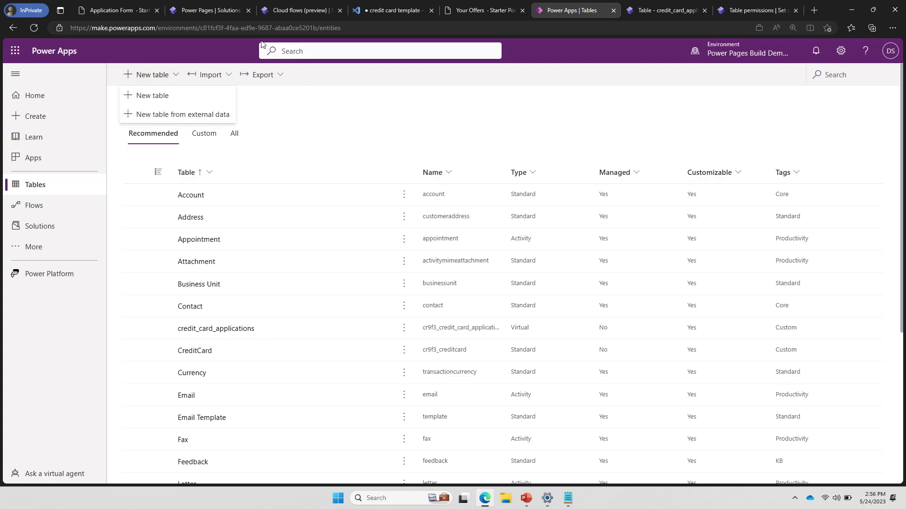
pyautogui.click(166, 116)
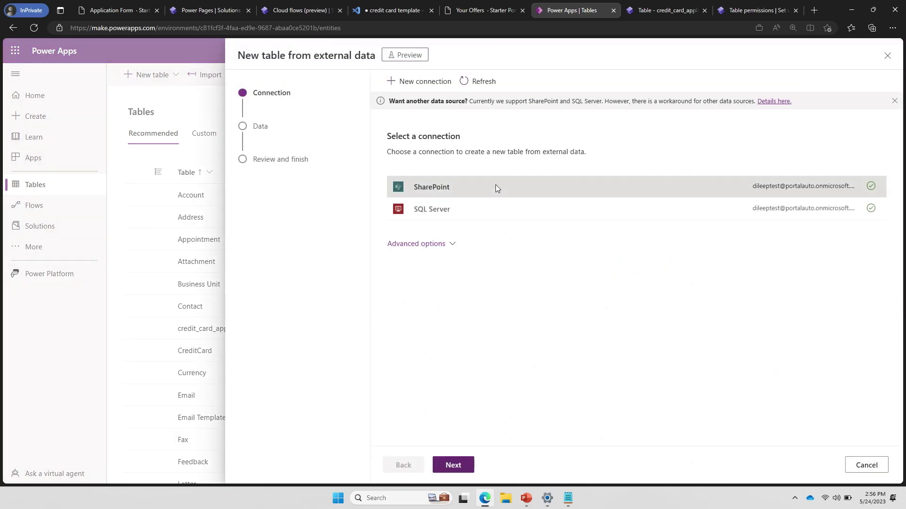
# Connect via SQL Server to buildemo.database.windows.net with database creditcardapplications
pyautogui.click(547, 210)
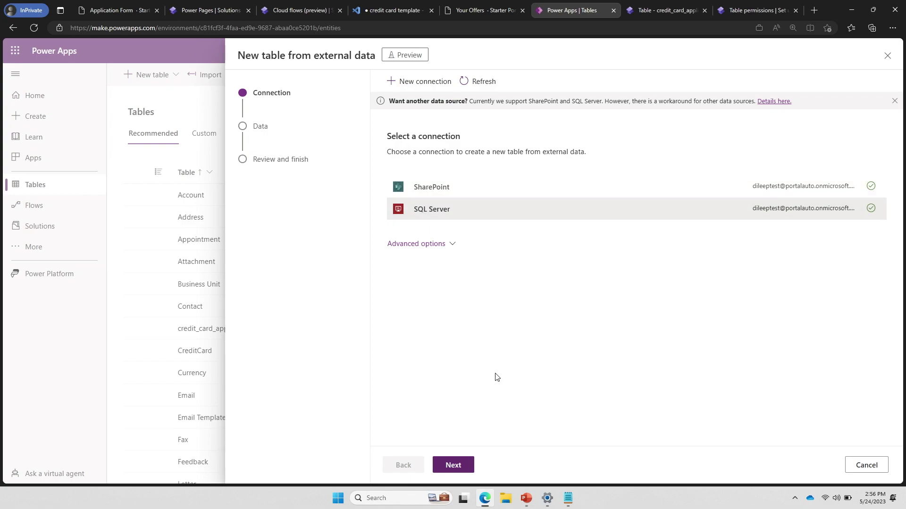
pyautogui.click(454, 465)
pyautogui.click(567, 498)
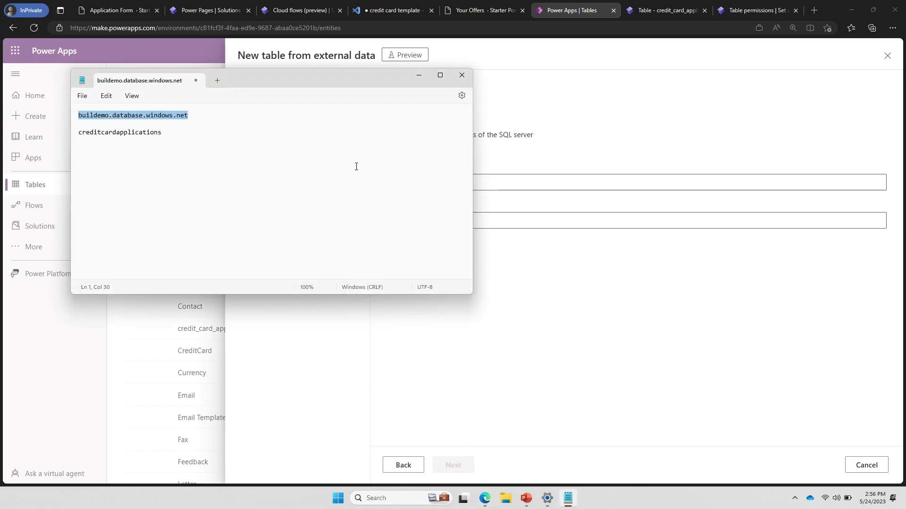
pyautogui.tripleClick(198, 115)
pyautogui.hotkey('ctrl', 'c')
pyautogui.click(541, 188)
pyautogui.click(522, 188)
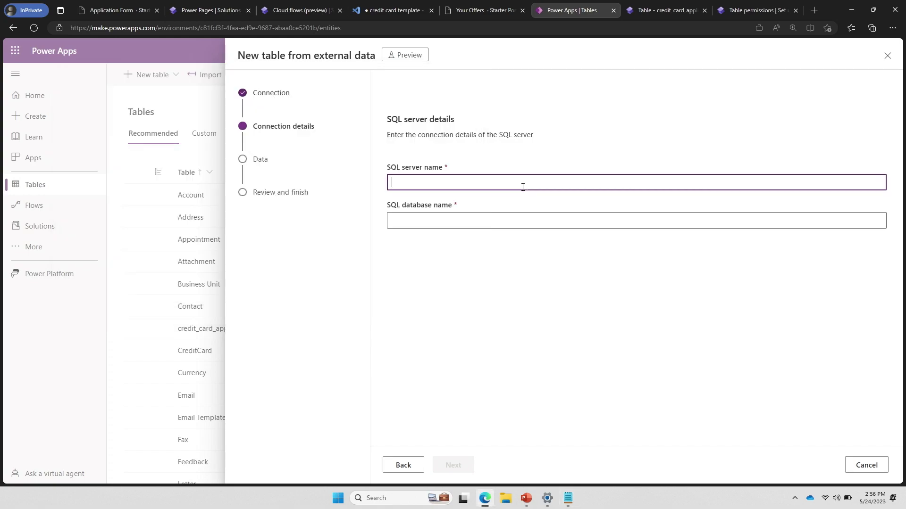
pyautogui.hotkey('ctrl', 'v')
pyautogui.click(567, 498)
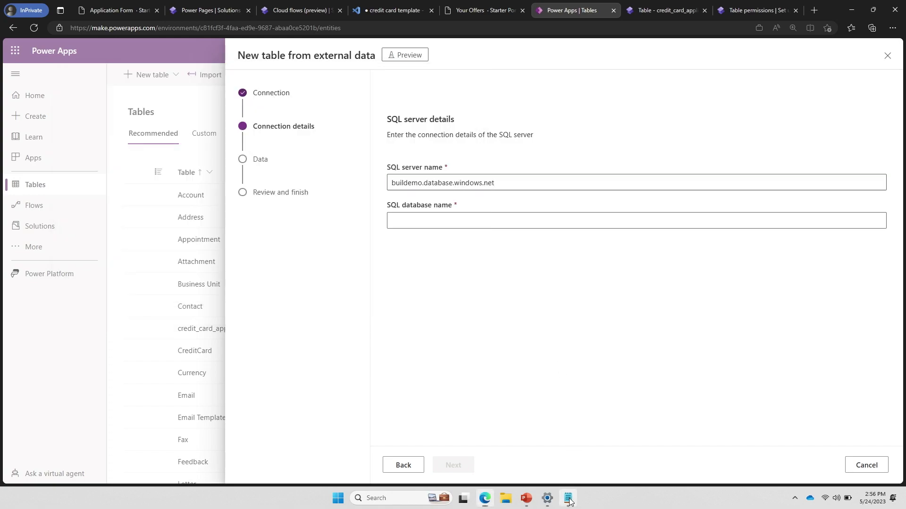
pyautogui.moveTo(163, 132); pyautogui.dragTo(70, 136)
pyautogui.hotkey('ctrl', 'c')
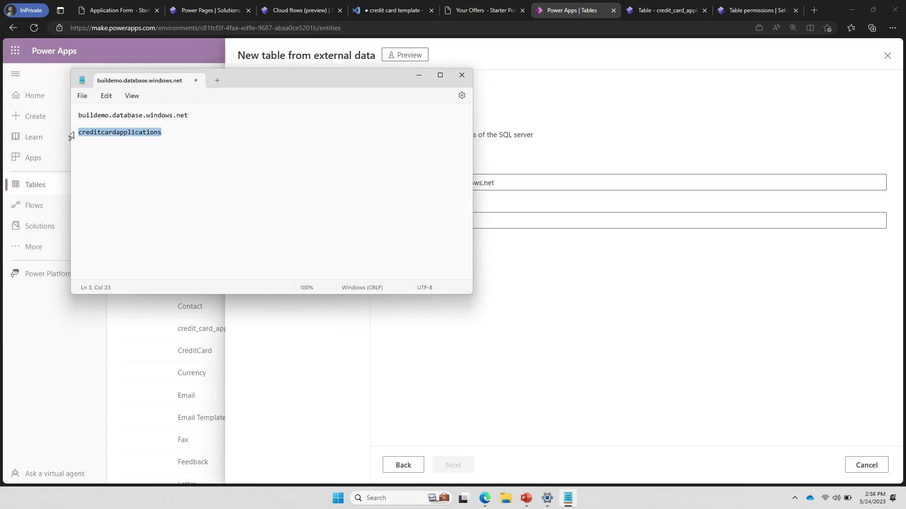
pyautogui.click(503, 226)
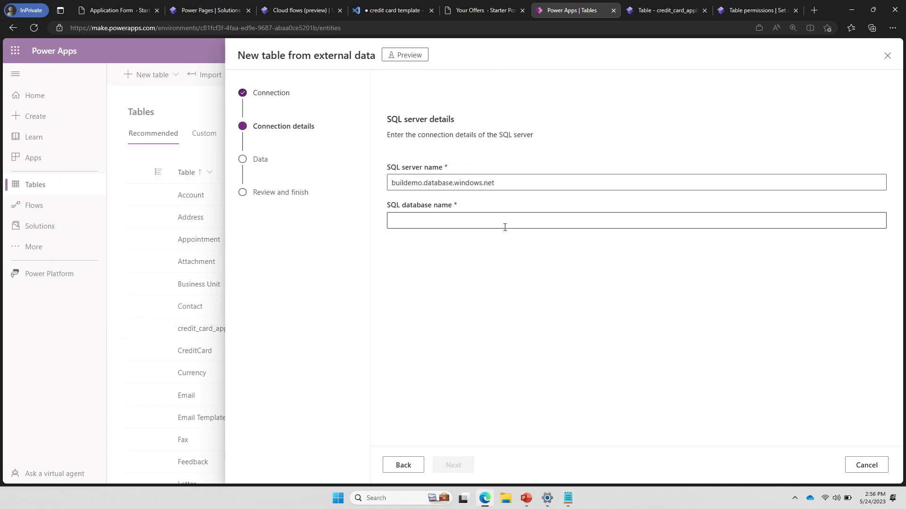
pyautogui.hotkey('ctrl', 'v')
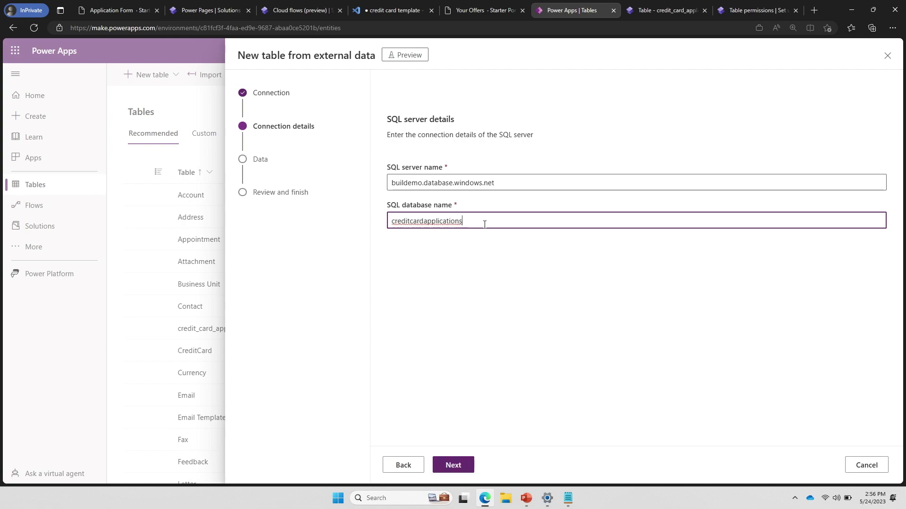
# Pick the credit_card_applications table and advance past the column configuration to Review and finish
pyautogui.click(458, 468)
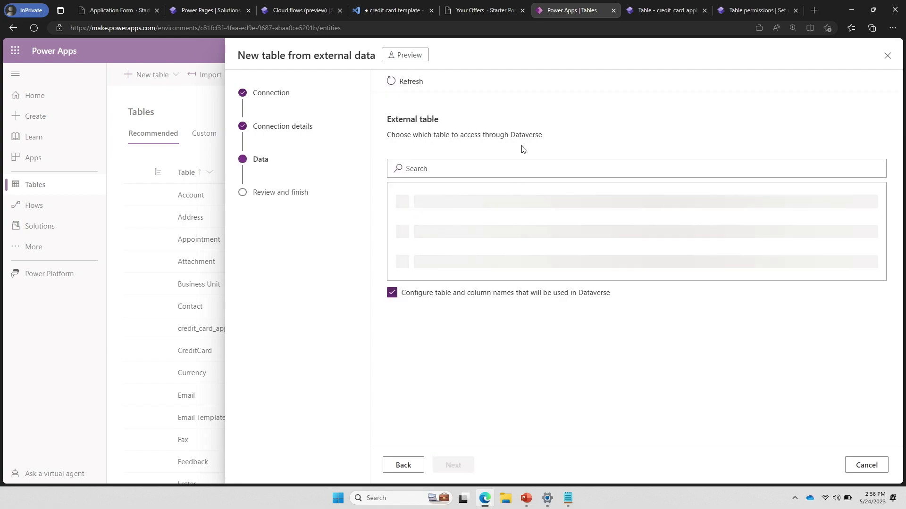
pyautogui.click(475, 200)
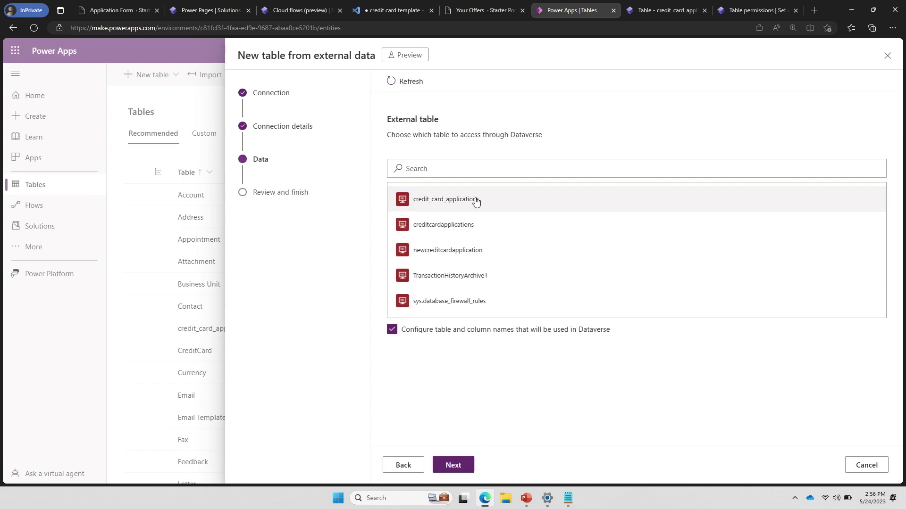
pyautogui.click(451, 466)
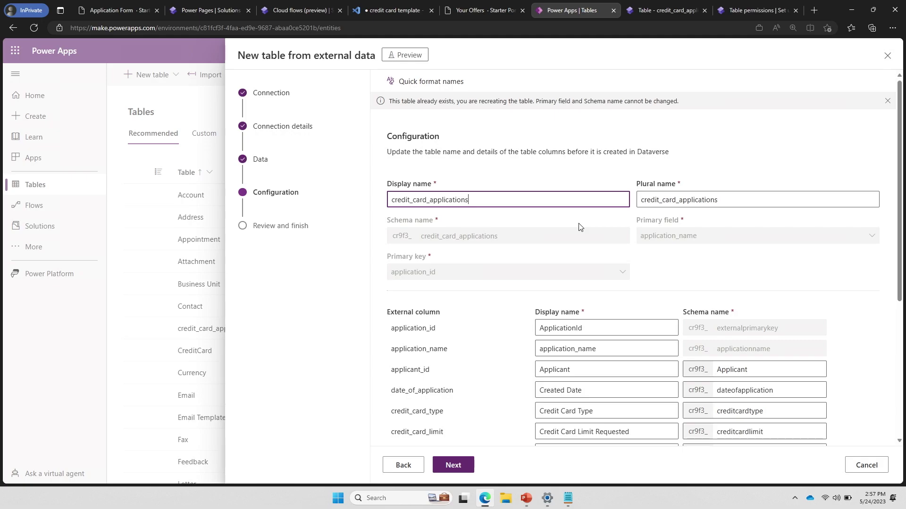
pyautogui.scroll(-2, 577, 293)
pyautogui.scroll(-1, 578, 293)
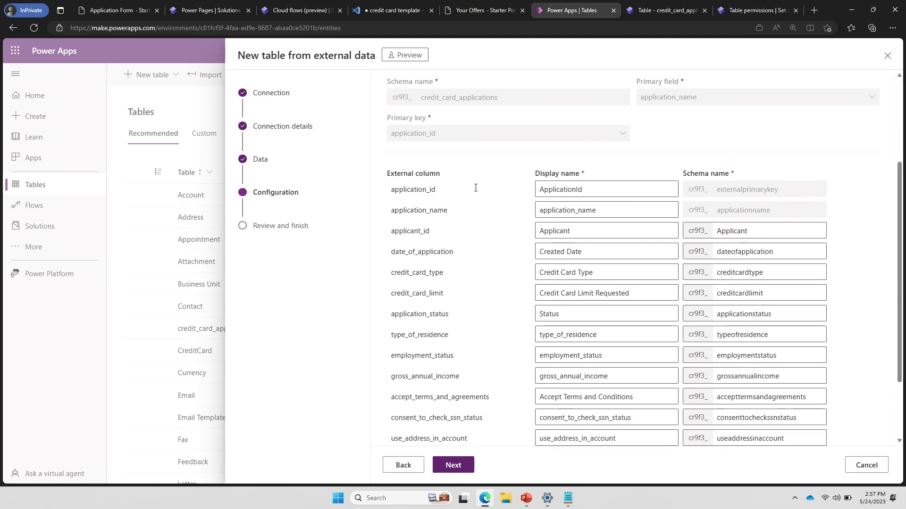
pyautogui.scroll(-2, 475, 188)
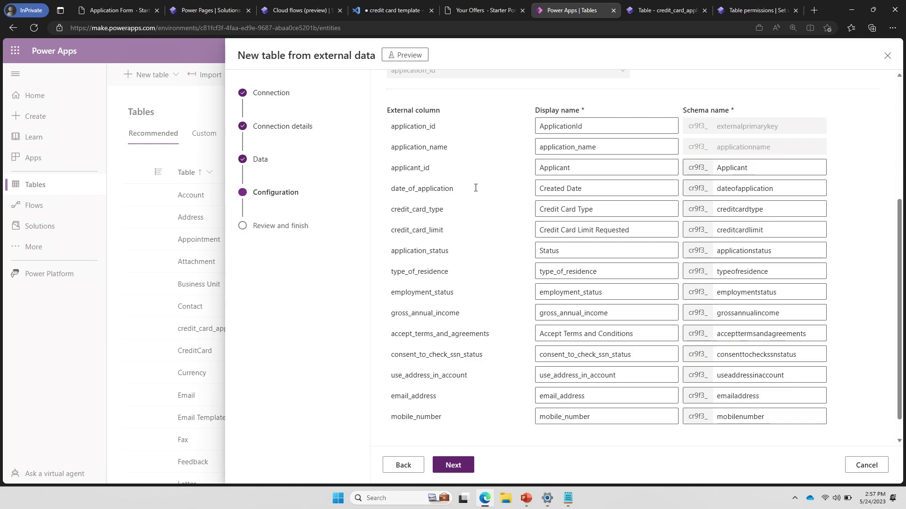
pyautogui.click(453, 464)
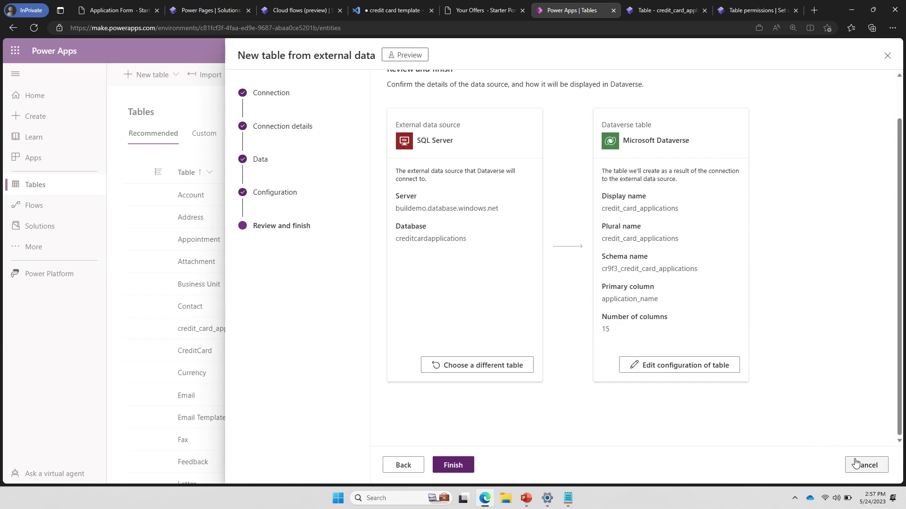
# Cancel the wizard and open the existing custom credit_card_applications table's data in Power Pages
pyautogui.click(857, 464)
pyautogui.click(468, 279)
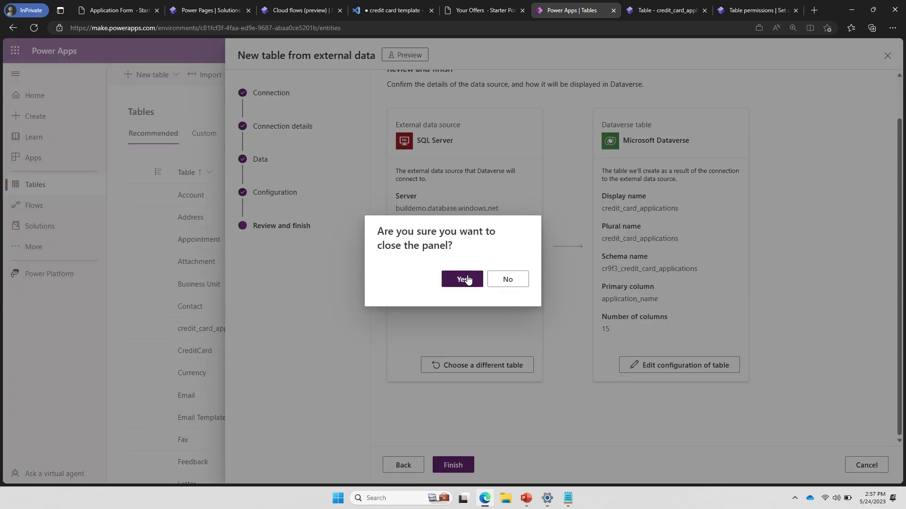
pyautogui.click(206, 136)
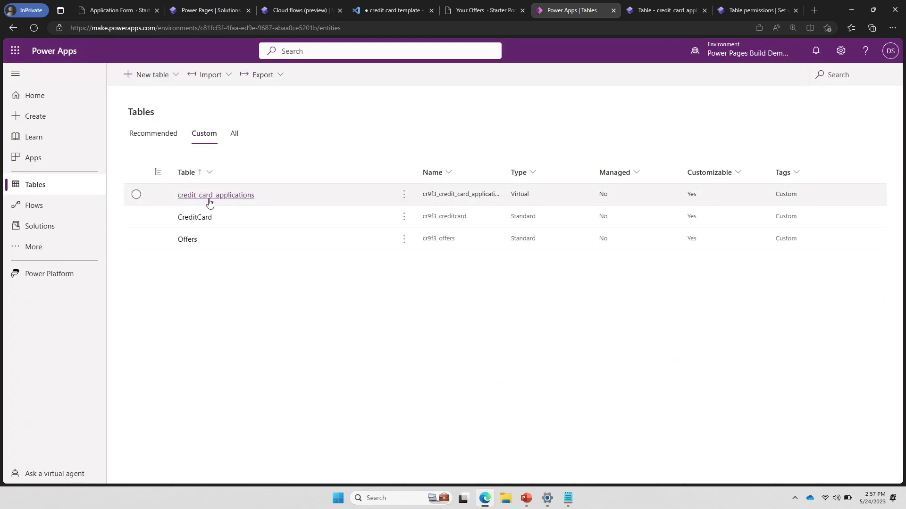
pyautogui.click(231, 195)
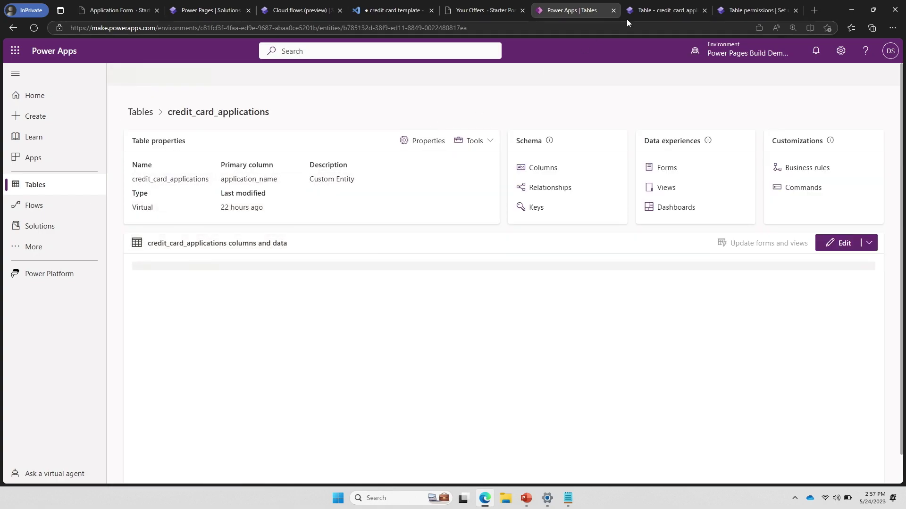
pyautogui.click(650, 12)
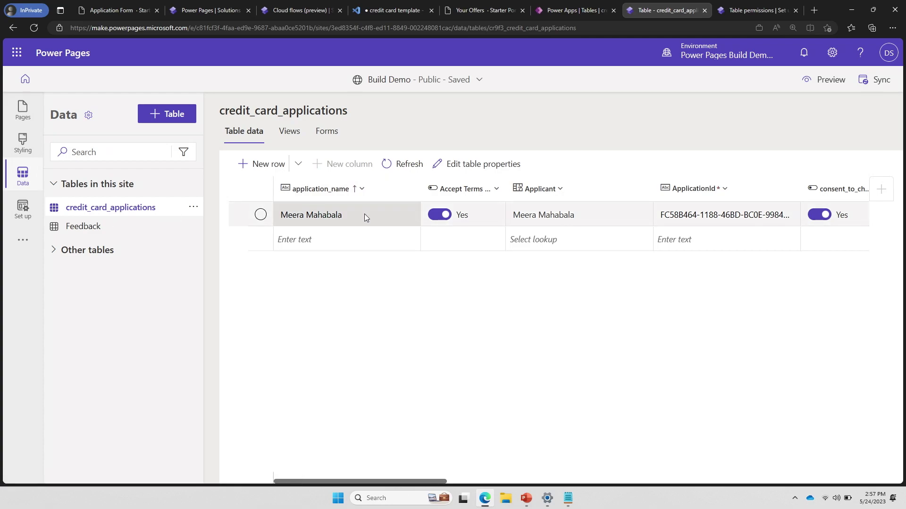
# Review the credit_card_applications table's forms, then move on to its table permissions
pyautogui.hscroll(1, 364, 216)
pyautogui.hscroll(1, 364, 216)
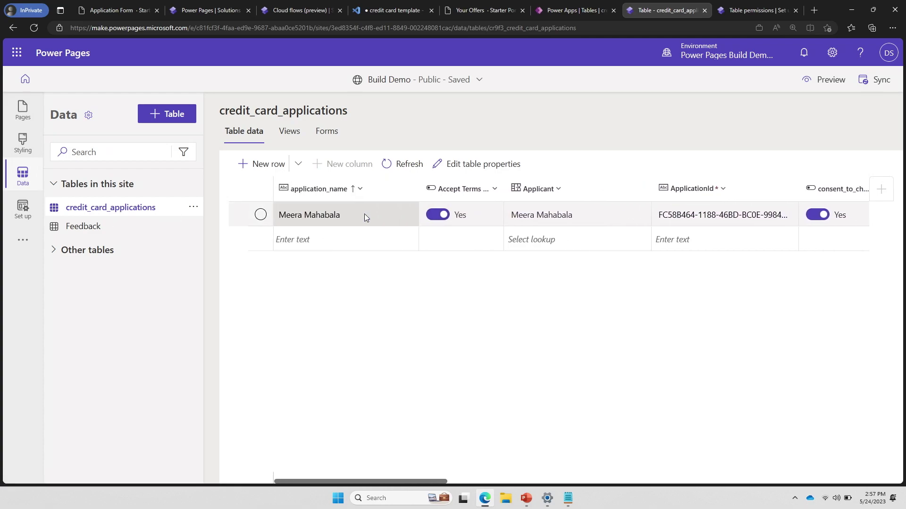
pyautogui.click(325, 142)
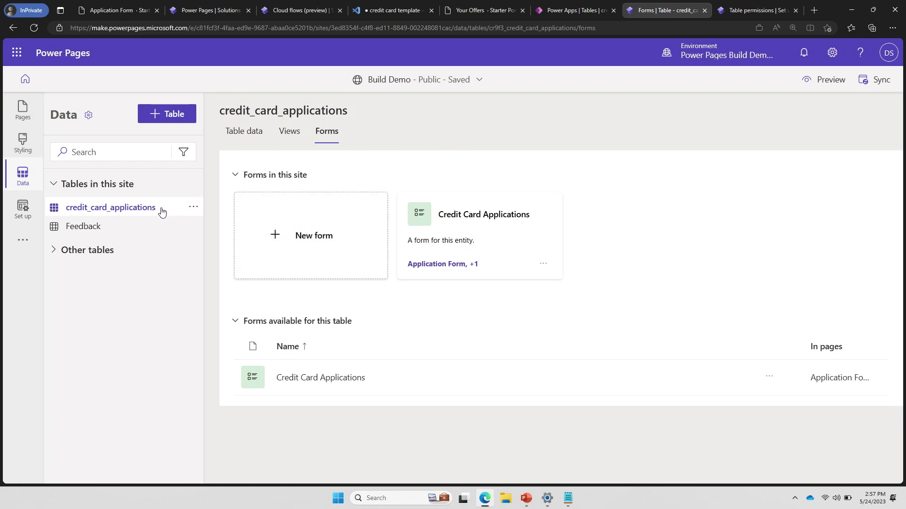
pyautogui.click(749, 10)
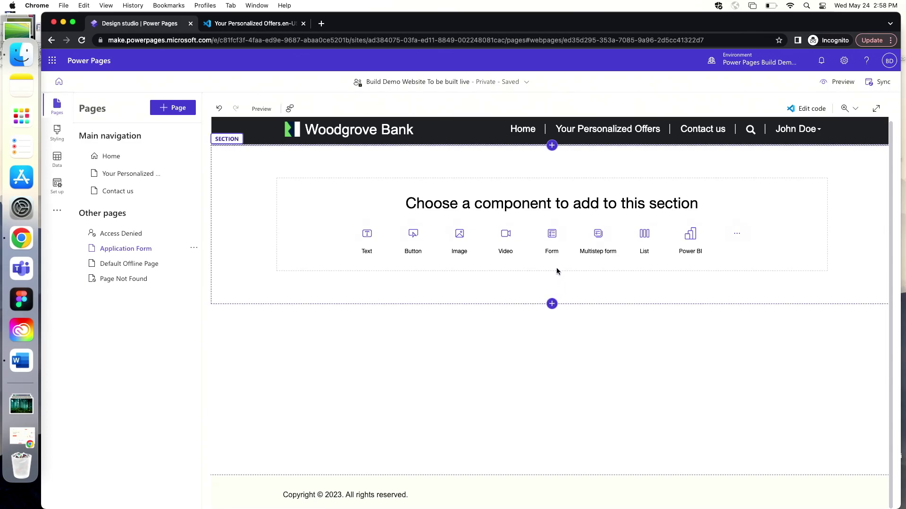
# Add a new form saving to credit_card_applications, based on the Credit Card Applications form
pyautogui.click(551, 244)
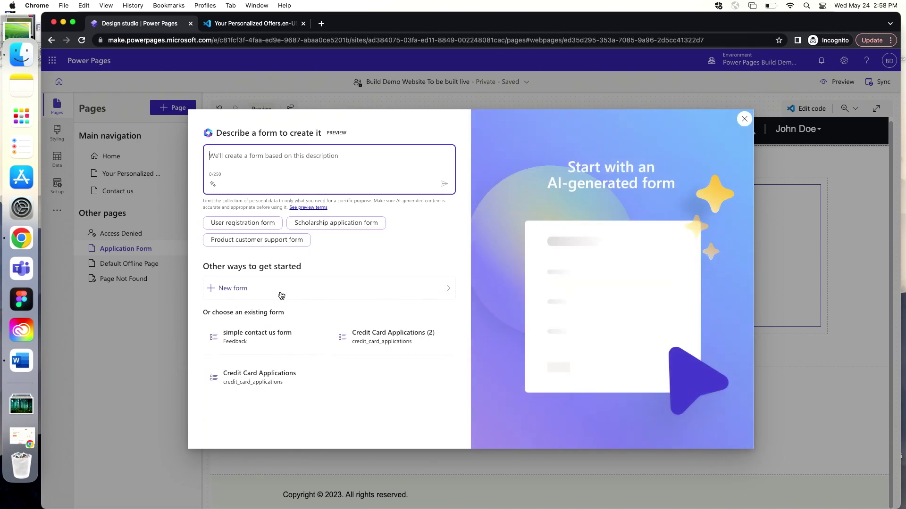
pyautogui.click(264, 295)
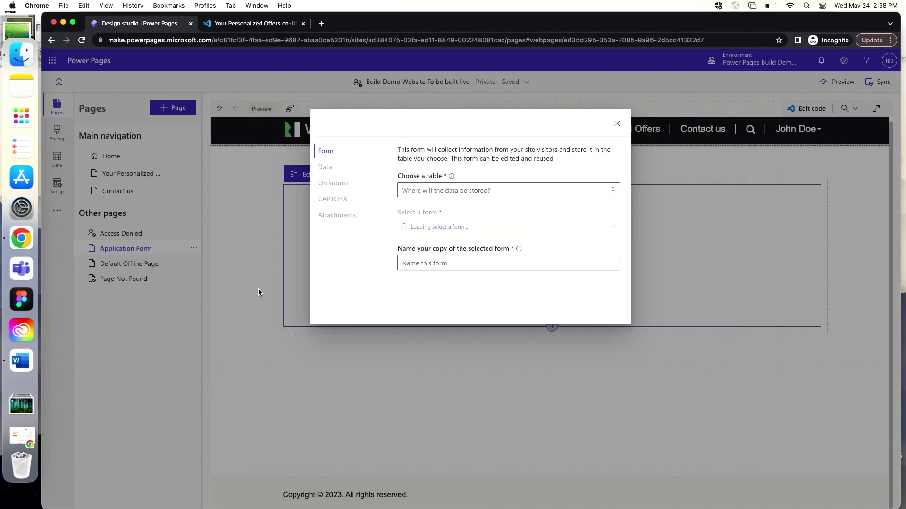
pyautogui.click(507, 190)
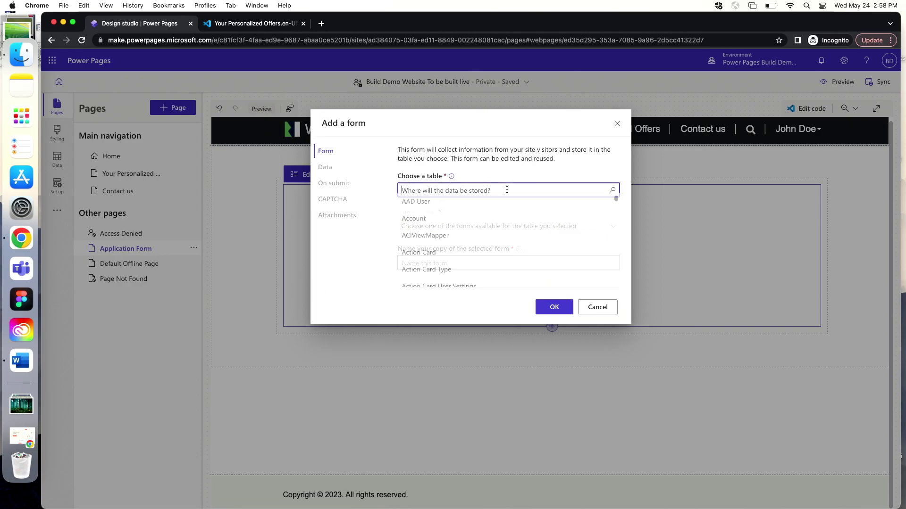
pyautogui.write('credi')
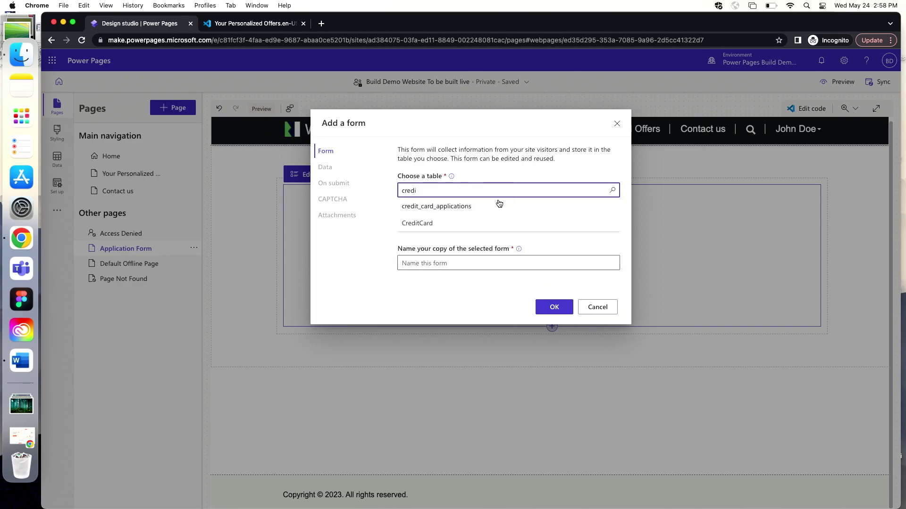
pyautogui.click(492, 205)
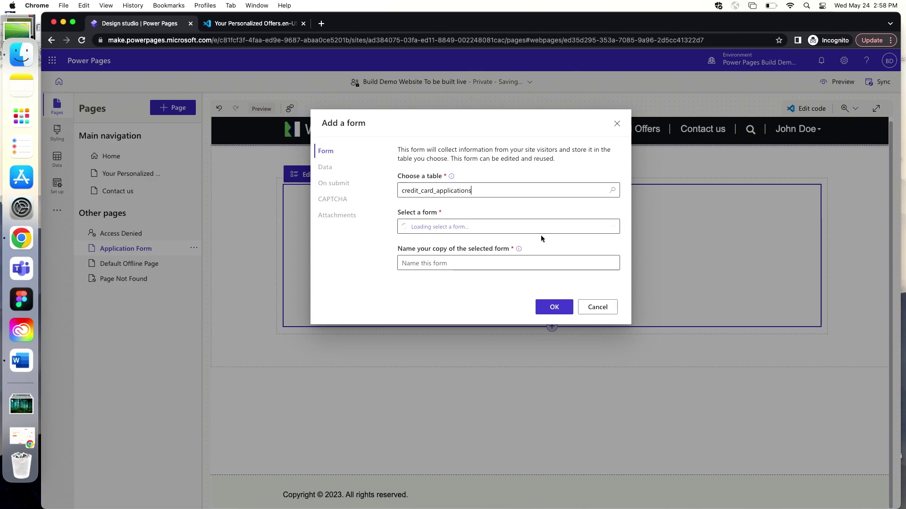
pyautogui.click(558, 232)
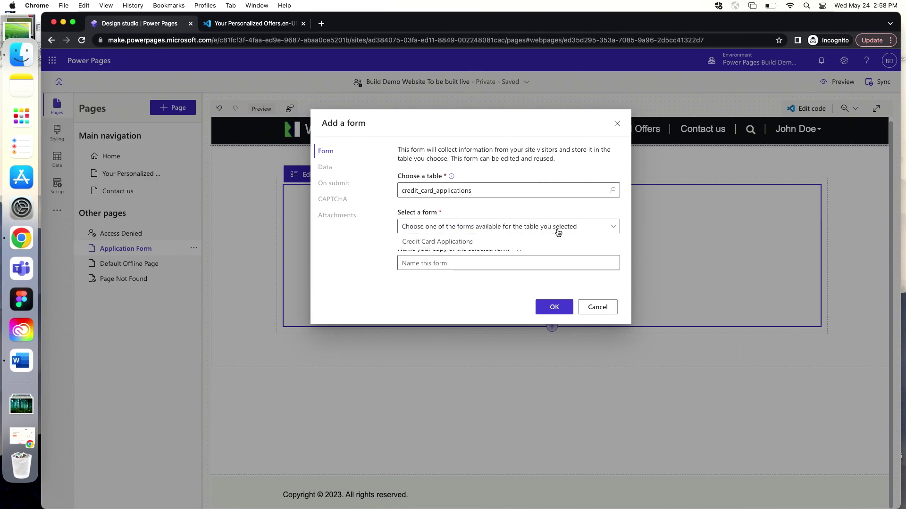
pyautogui.click(533, 242)
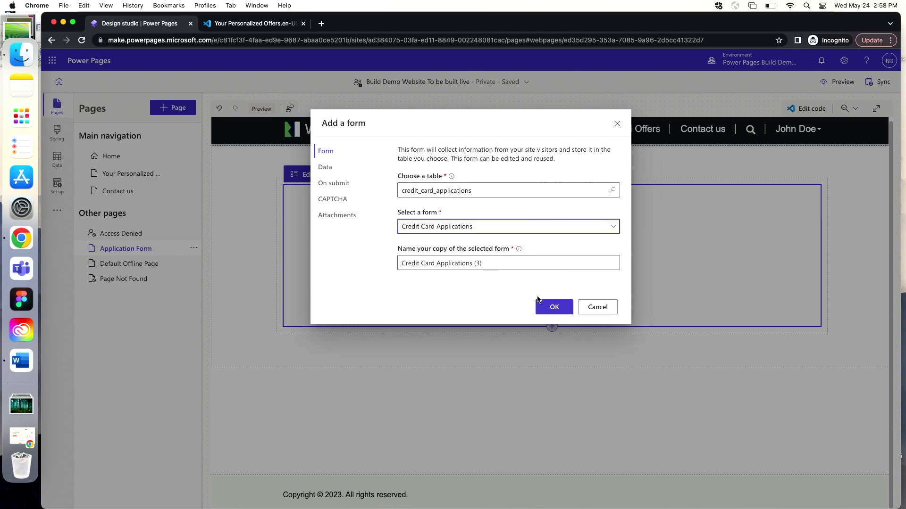
pyautogui.click(551, 307)
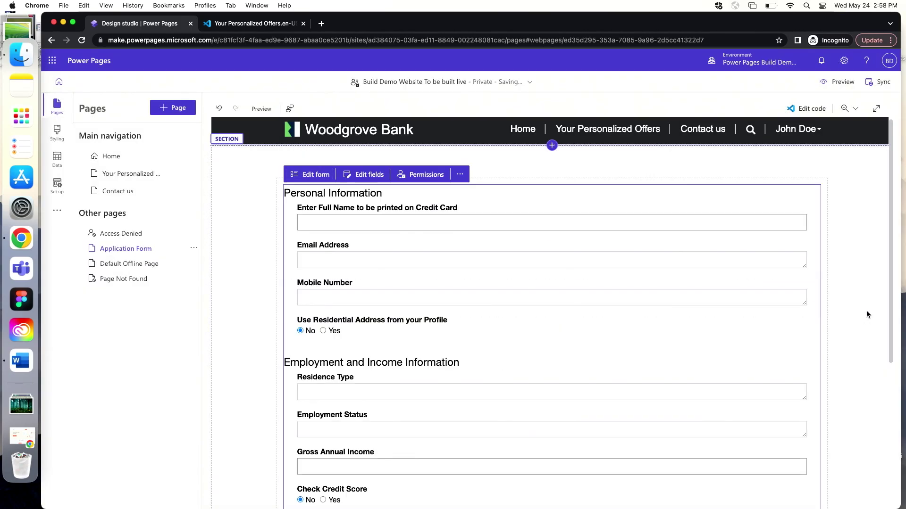
pyautogui.scroll(-5, 866, 310)
# Look back over the added form, then open the Home page from the Pages panel
pyautogui.scroll(5, 866, 310)
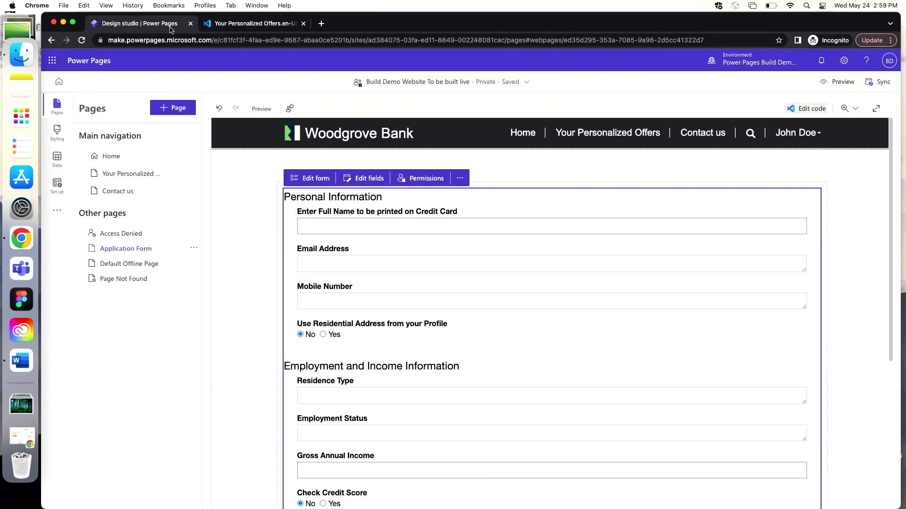
pyautogui.click(104, 157)
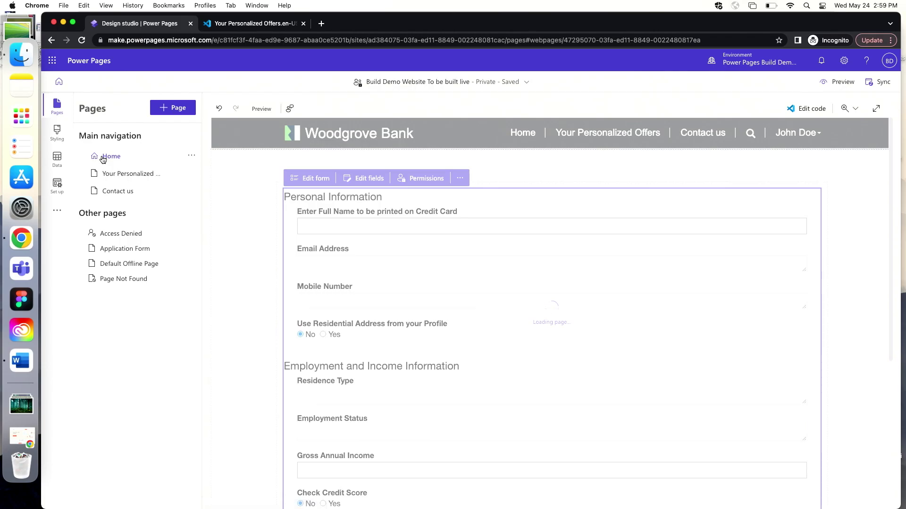